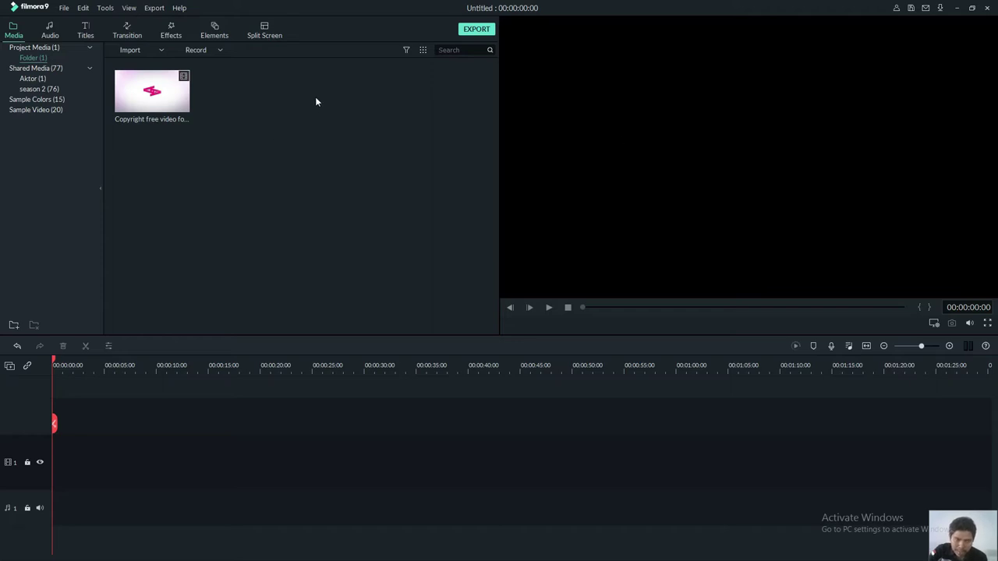
# Preview the stock footage clip from the project media and pause it at 00:00:06:09.
pyautogui.click(245, 100)
pyautogui.moveTo(188, 105)
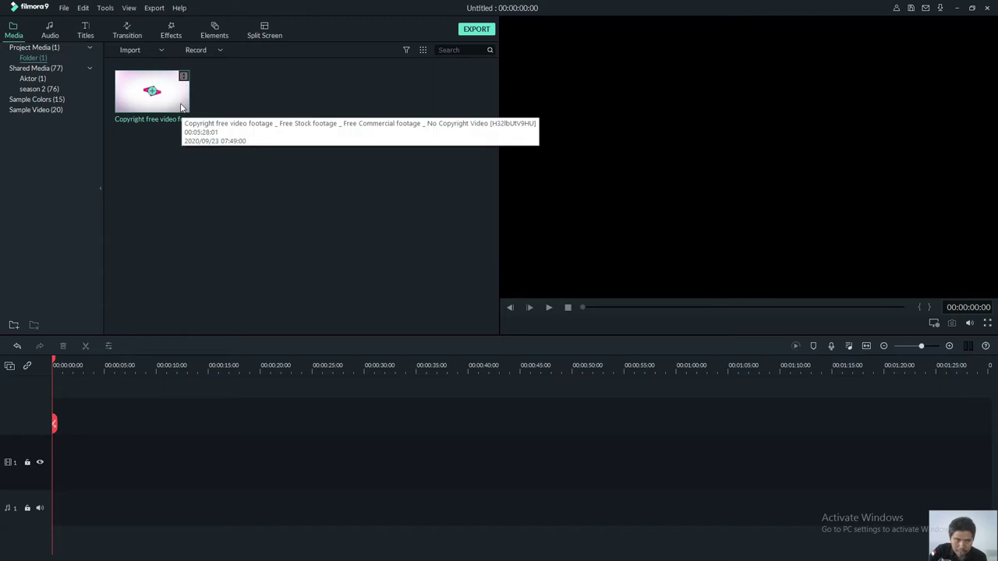
pyautogui.doubleClick(181, 107)
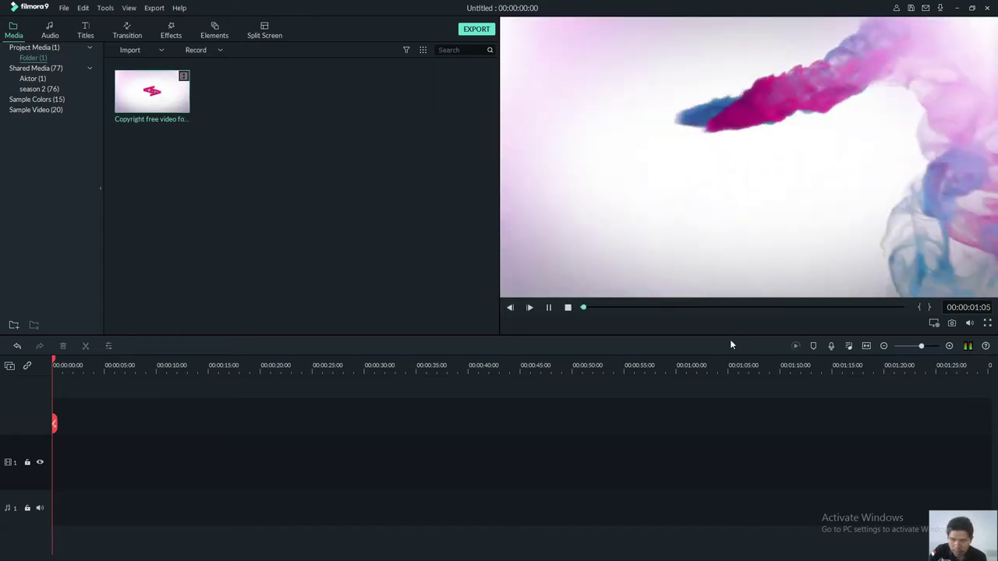
pyautogui.click(550, 308)
pyautogui.moveTo(589, 311); pyautogui.dragTo(590, 309)
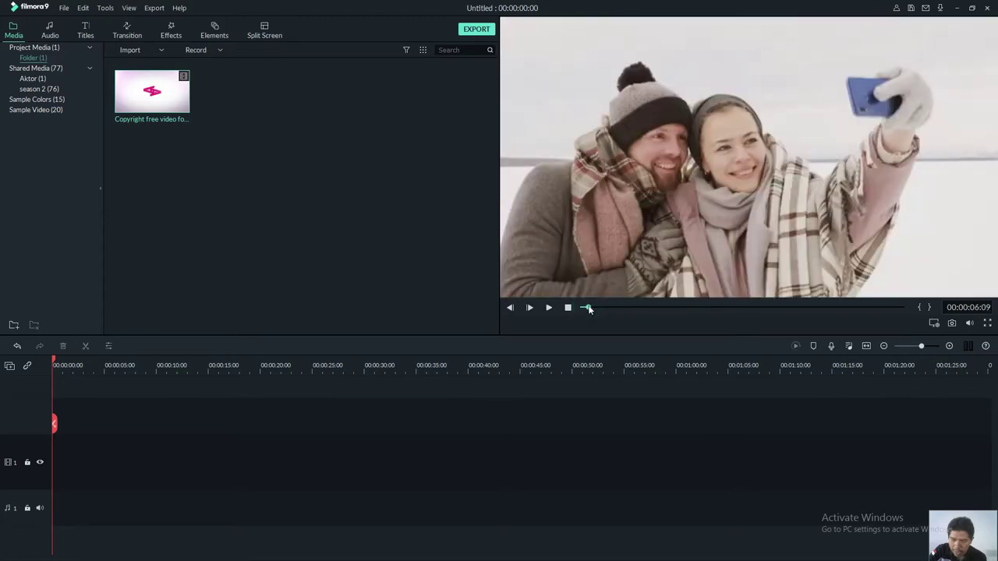
# Mark the clip's in point at 00:00:06:09 and its out point at 00:00:32:00.
pyautogui.click(920, 308)
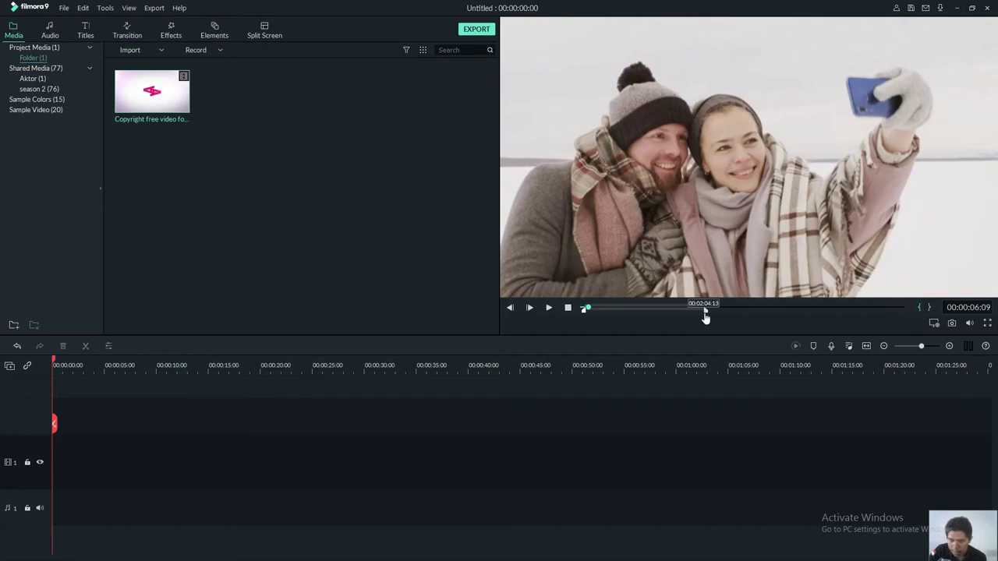
pyautogui.moveTo(690, 315); pyautogui.dragTo(666, 315)
pyautogui.moveTo(588, 309); pyautogui.dragTo(613, 309)
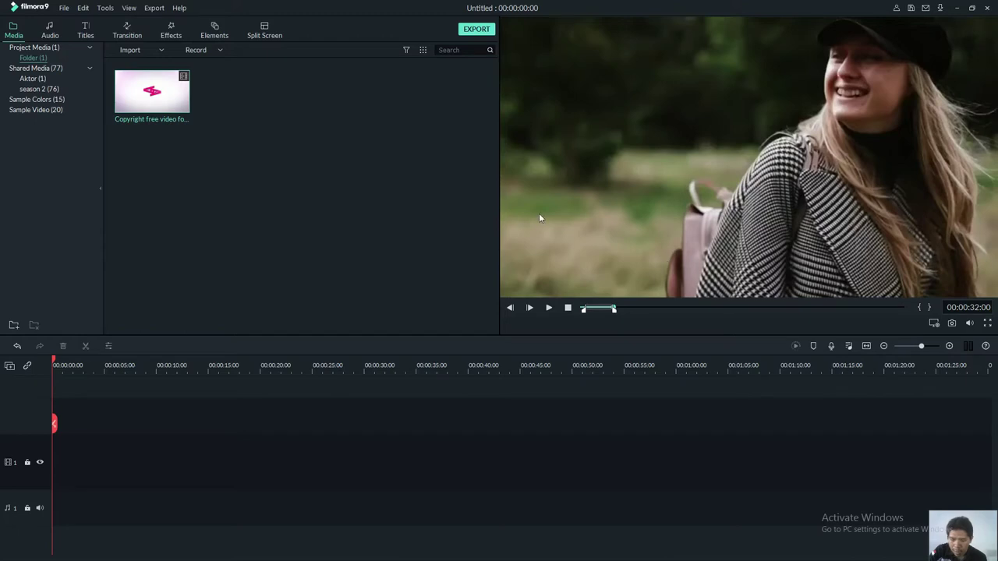
# Place the marked clip range at the start of video track 1, keeping the 1920 x 1080 25fps project settings.
pyautogui.moveTo(539, 217); pyautogui.dragTo(72, 455)
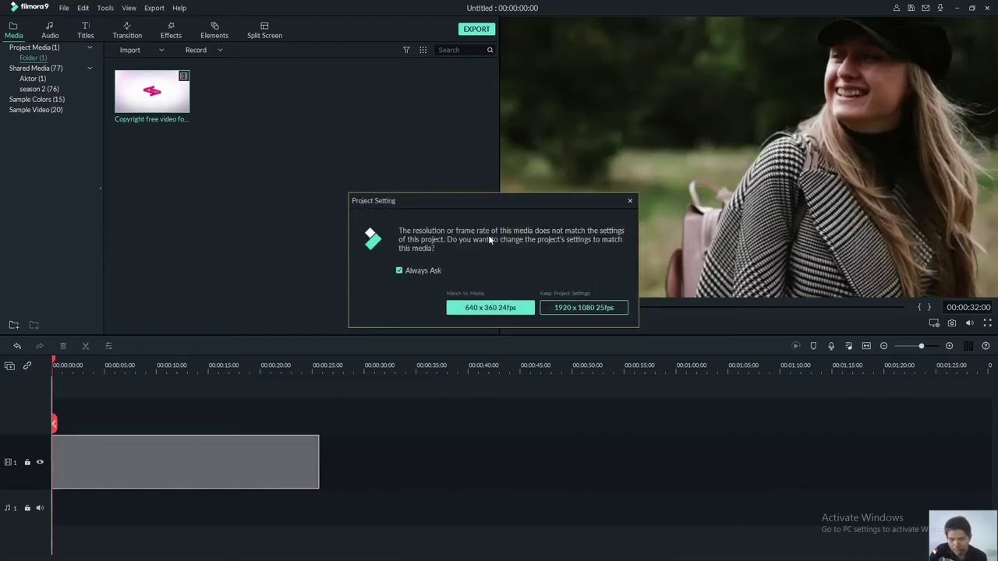
pyautogui.moveTo(448, 197); pyautogui.dragTo(272, 155)
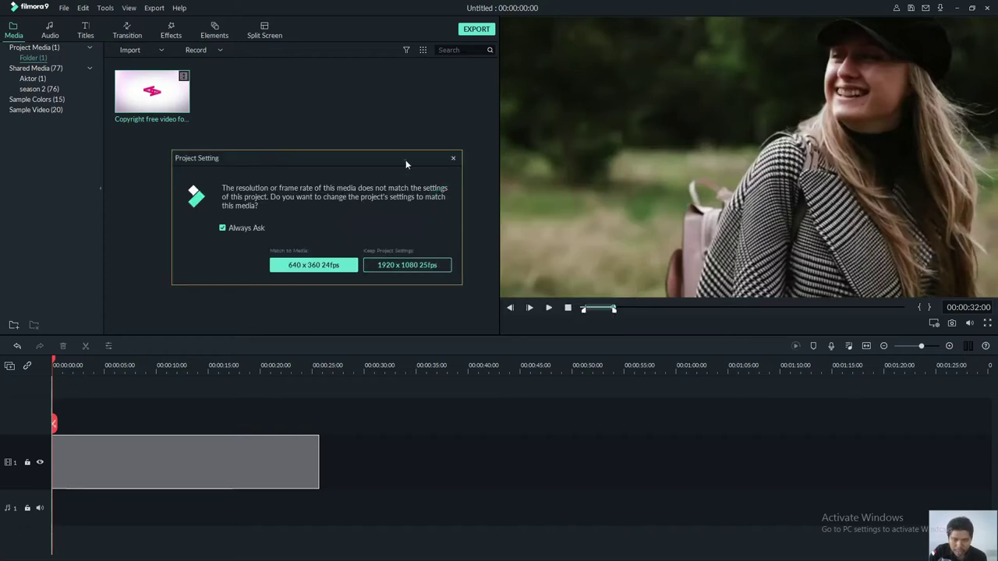
pyautogui.moveTo(406, 164); pyautogui.dragTo(403, 154)
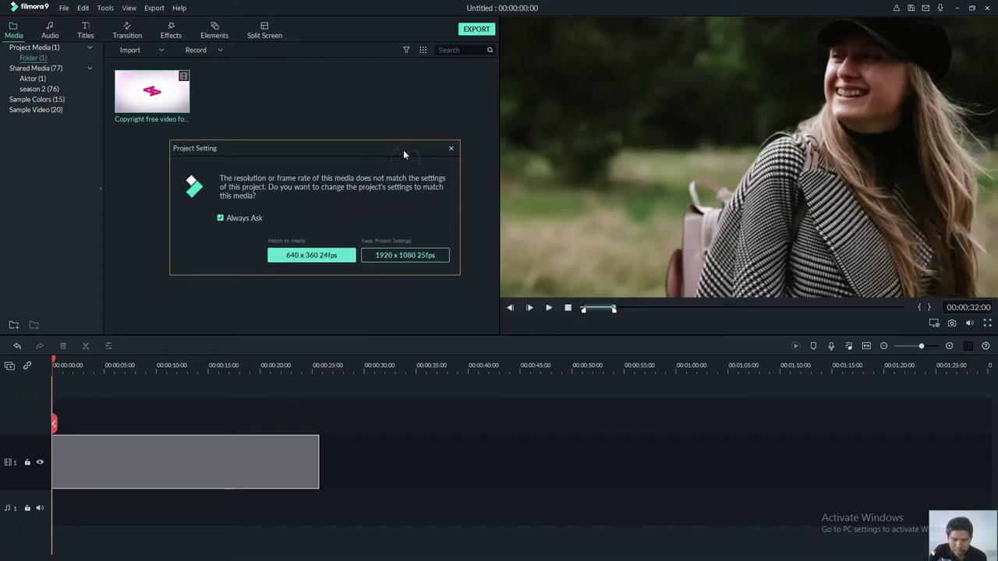
pyautogui.click(394, 258)
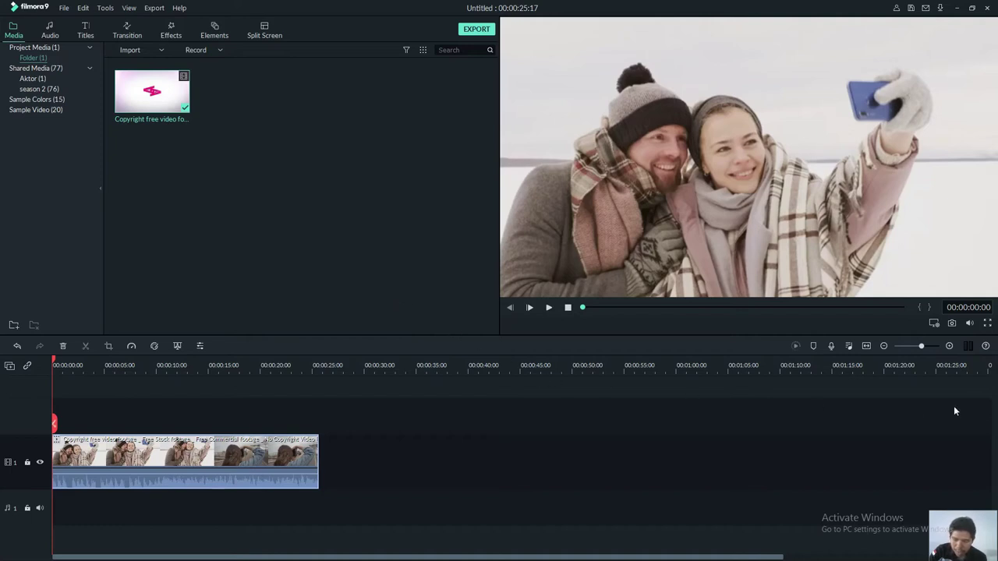
# Set the project frame rate to 24 fps, keeping the 16:9 aspect ratio and 1920 x 1080 resolution.
pyautogui.click(934, 323)
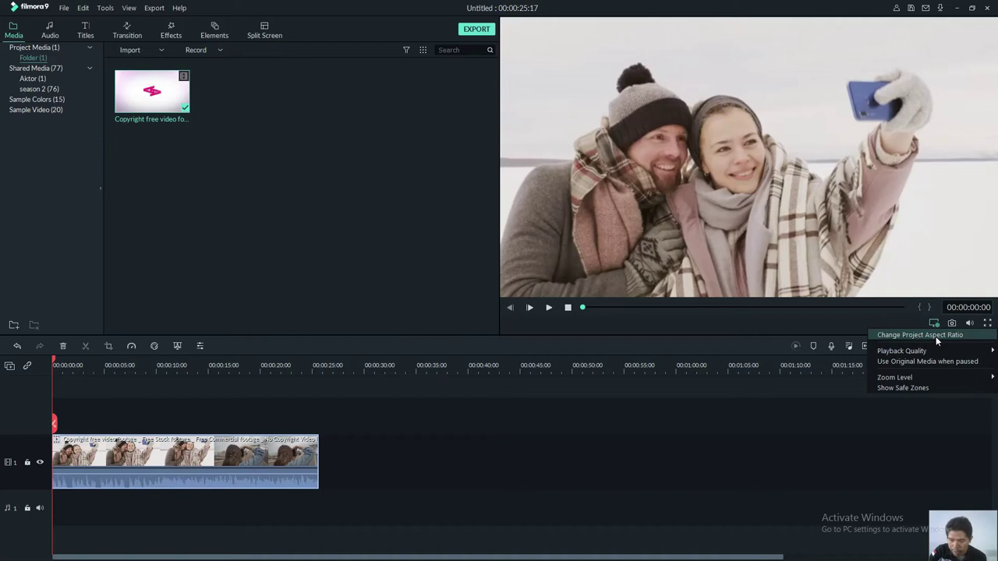
pyautogui.click(936, 336)
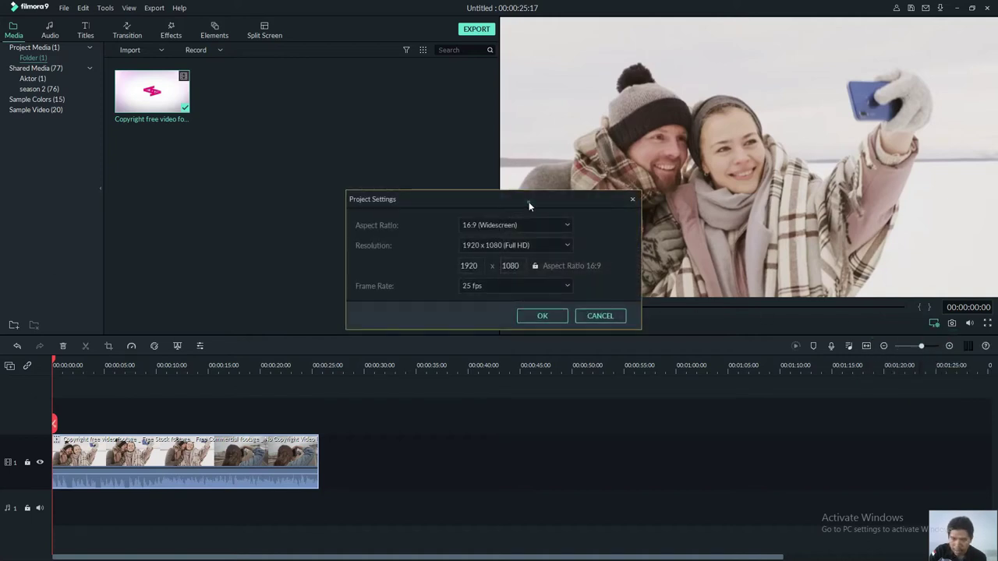
pyautogui.moveTo(529, 205); pyautogui.dragTo(457, 147)
pyautogui.click(428, 233)
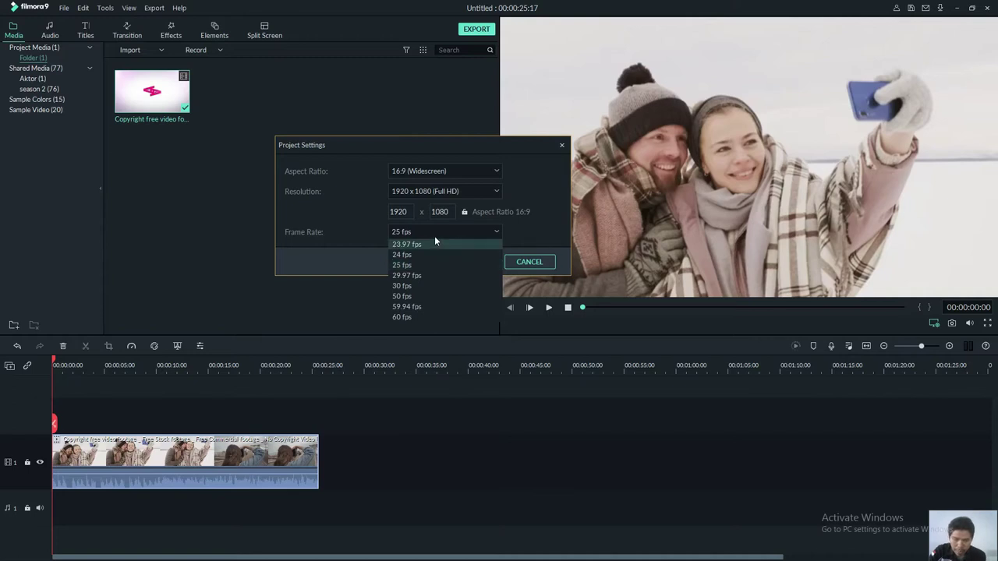
pyautogui.click(439, 317)
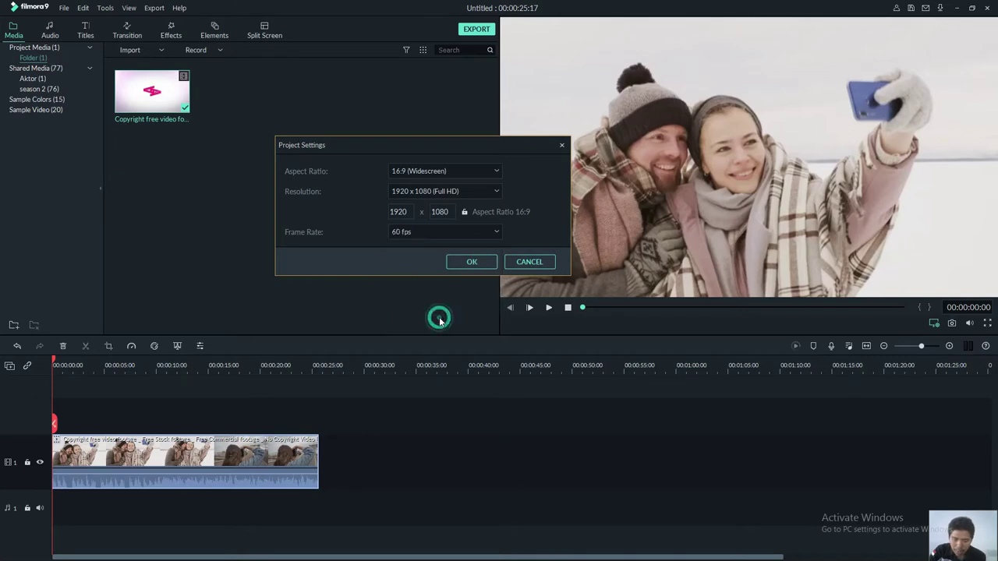
pyautogui.click(426, 236)
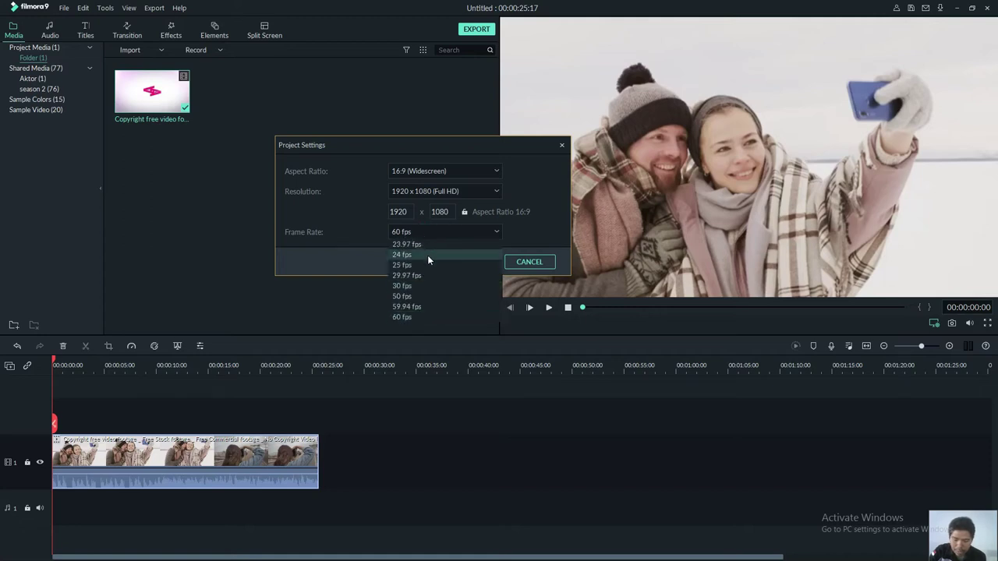
pyautogui.click(427, 255)
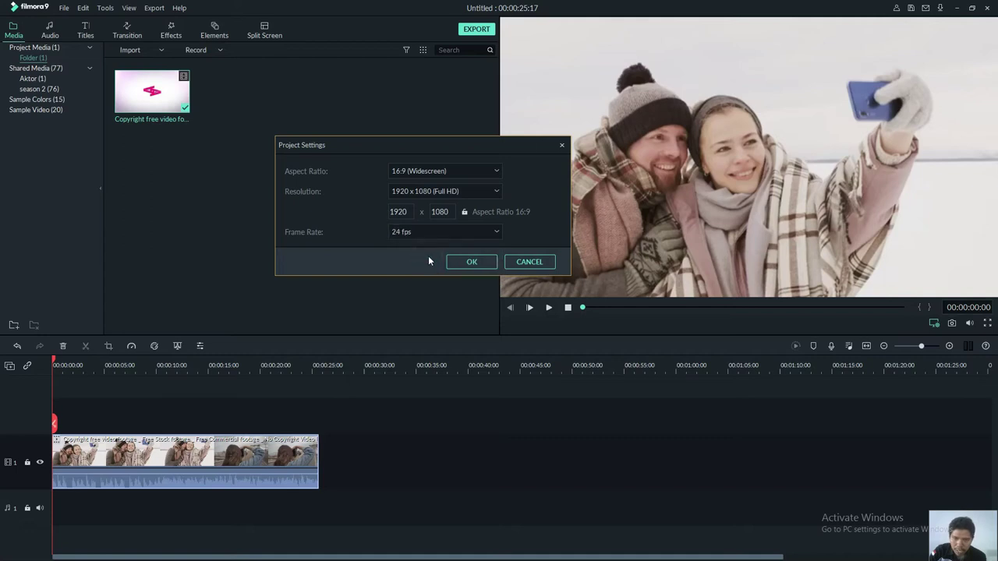
pyautogui.click(473, 262)
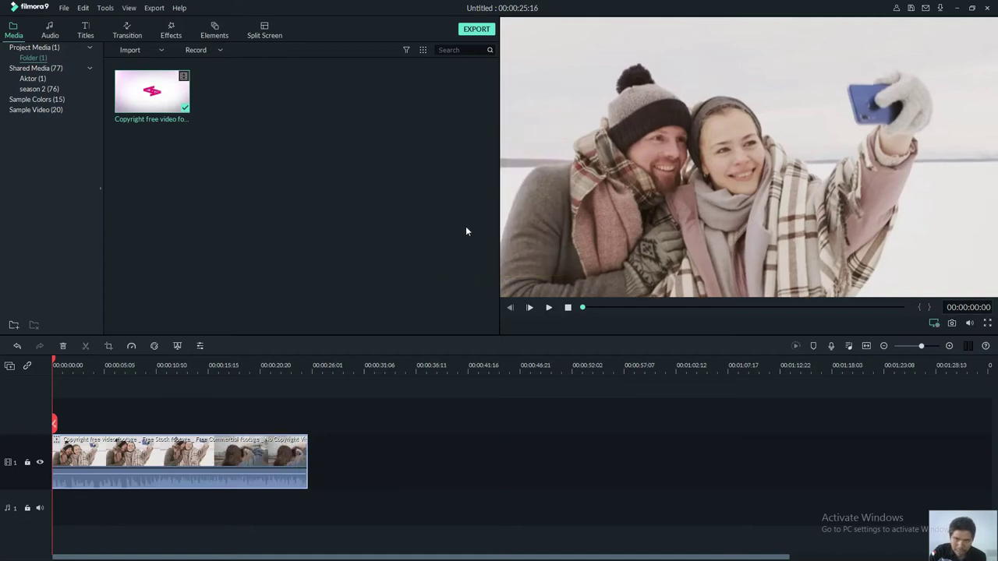
# Open the export window and check the frame rate options in the MP4 output settings without changing them.
pyautogui.click(476, 29)
pyautogui.moveTo(453, 134); pyautogui.dragTo(434, 122)
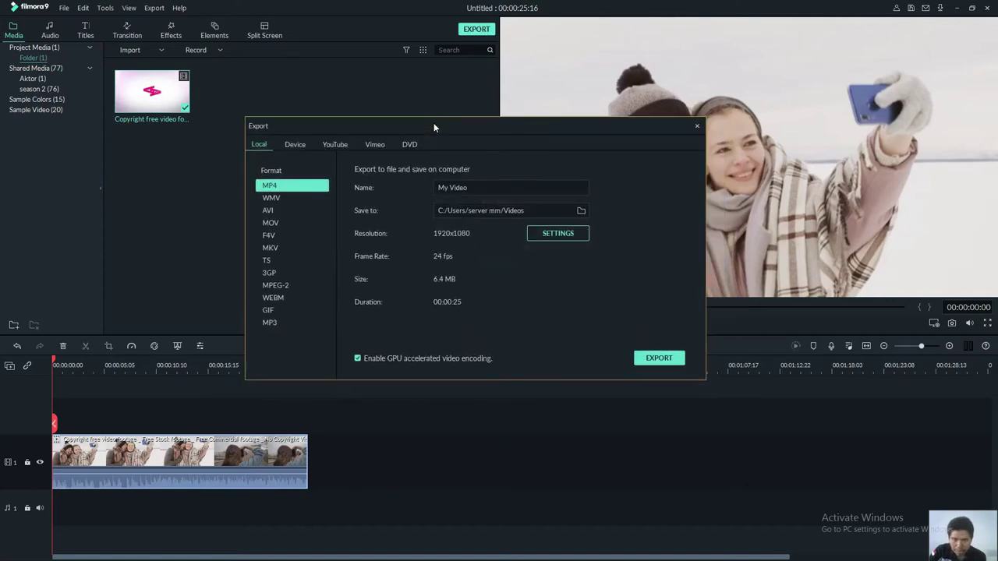
pyautogui.click(568, 233)
pyautogui.click(494, 225)
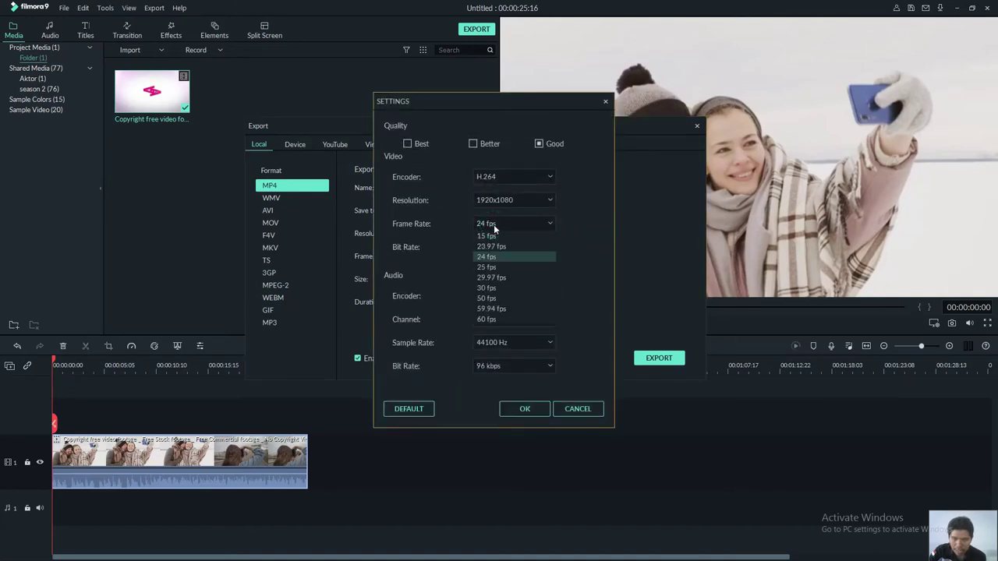
pyautogui.click(591, 251)
pyautogui.click(579, 408)
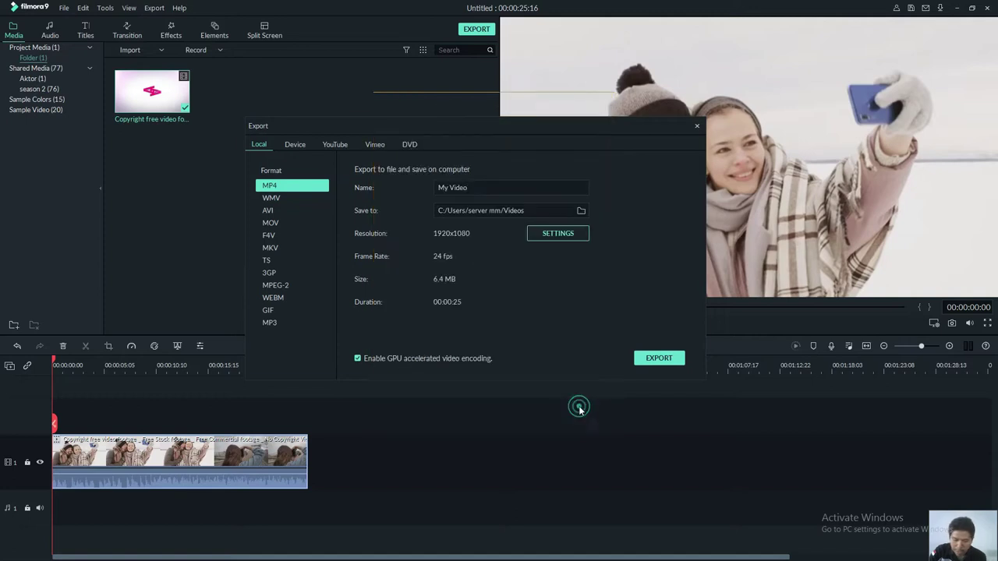
# Compare the MP4 export settings with the project's frame rate, cancel them, and close the export window without exporting.
pyautogui.moveTo(538, 128); pyautogui.dragTo(492, 131)
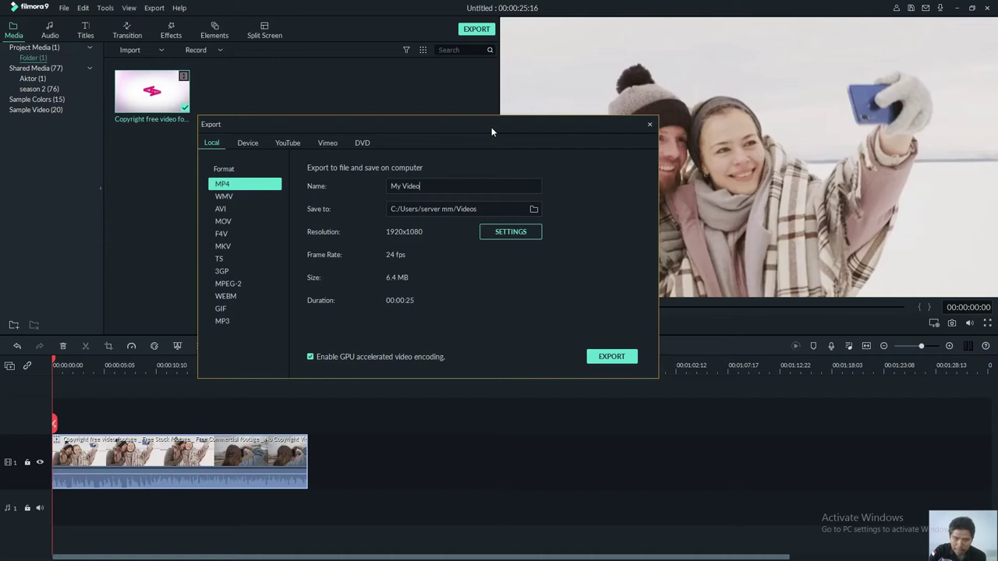
pyautogui.click(526, 232)
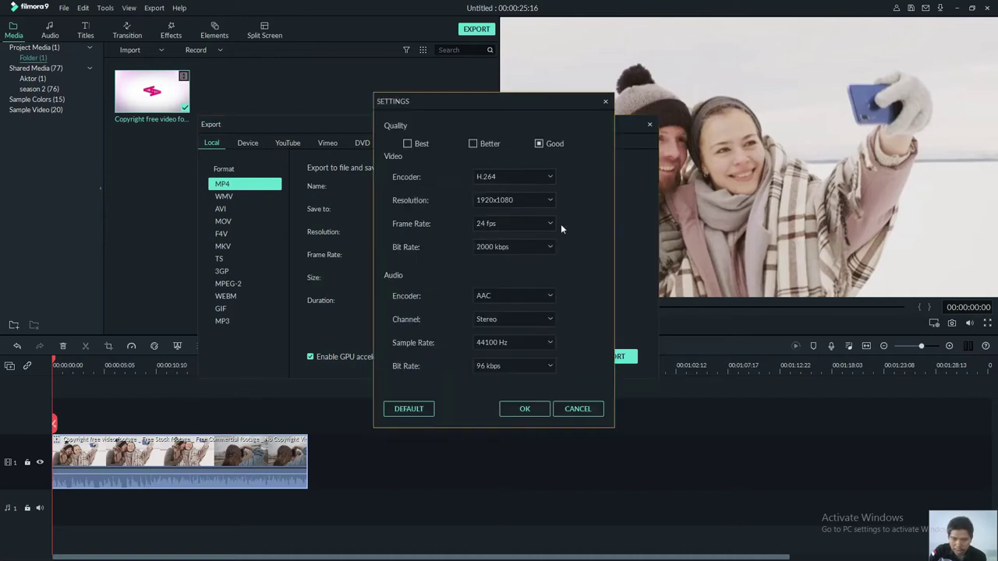
pyautogui.click(519, 224)
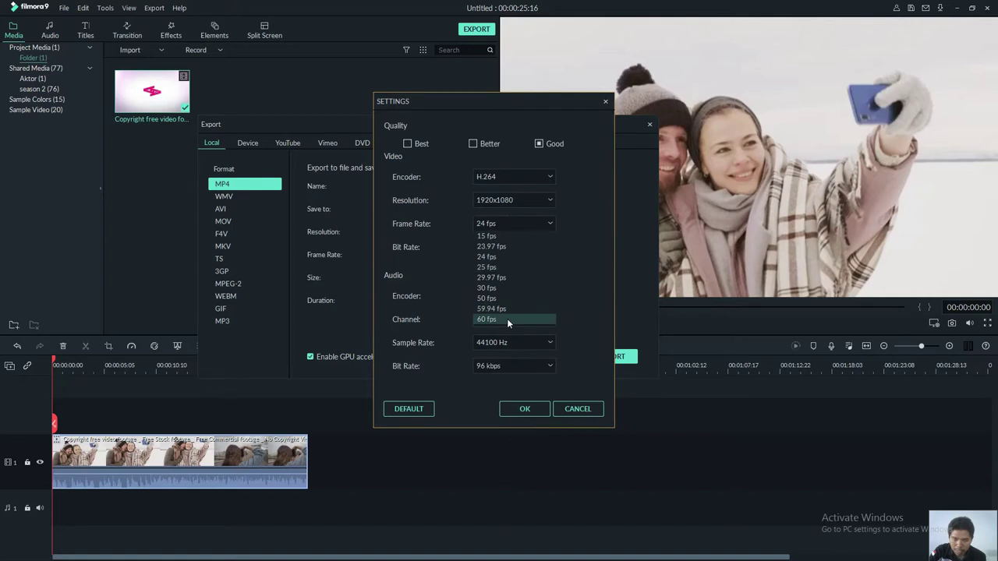
pyautogui.click(577, 409)
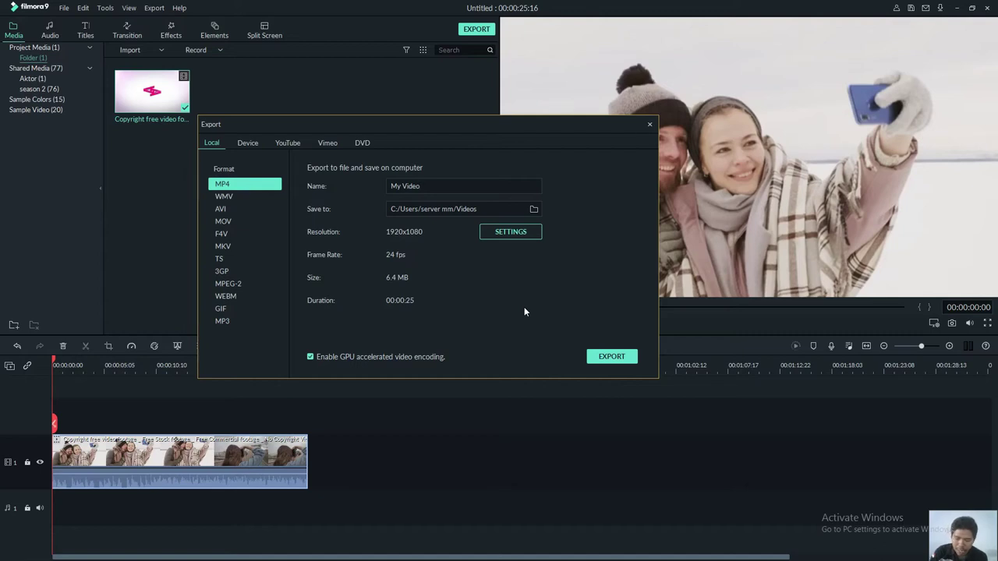
pyautogui.click(524, 233)
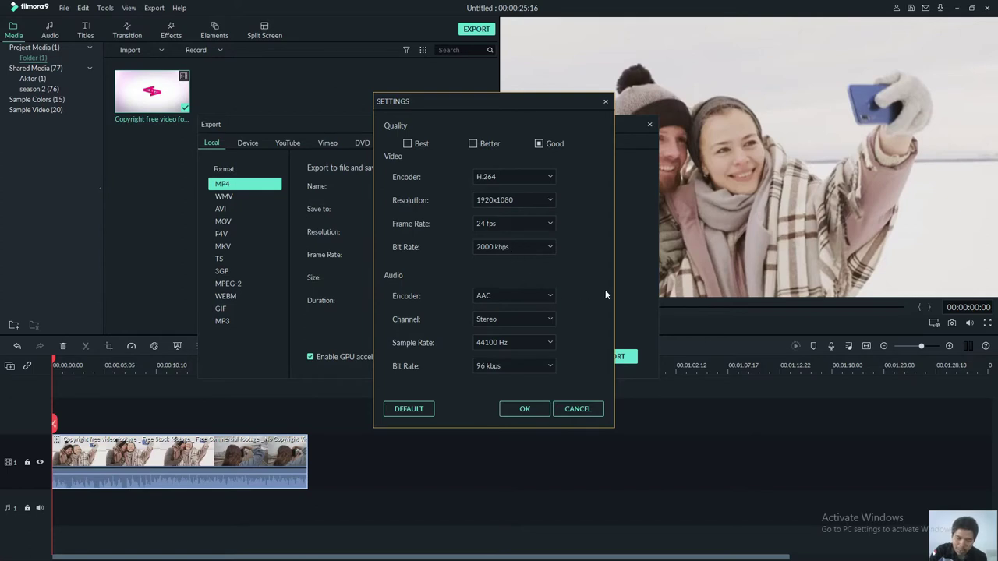
pyautogui.click(578, 409)
pyautogui.click(649, 125)
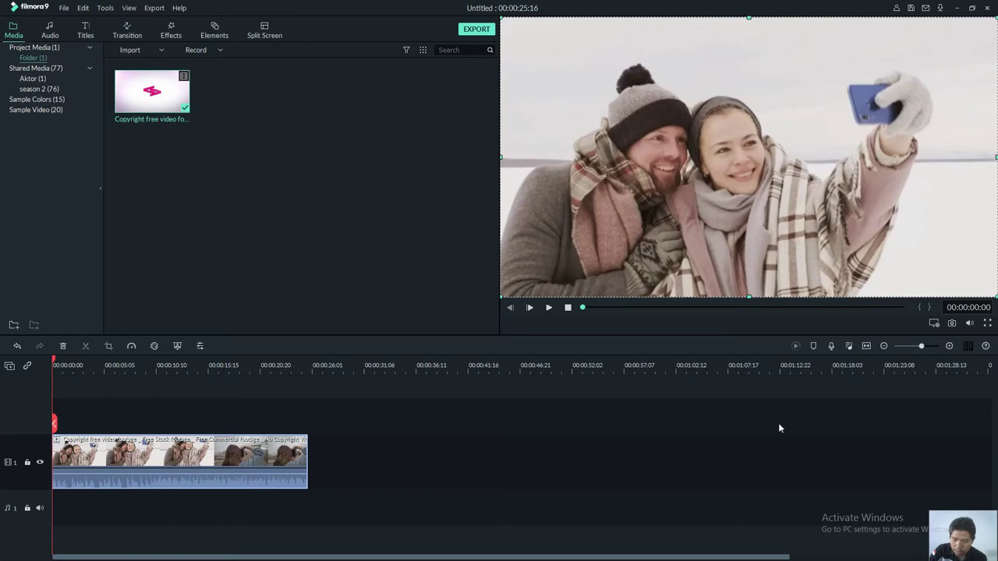
# Change the project aspect ratio to 21:9 (Cinema) with a resolution of 2560 x 1080.
pyautogui.click(935, 324)
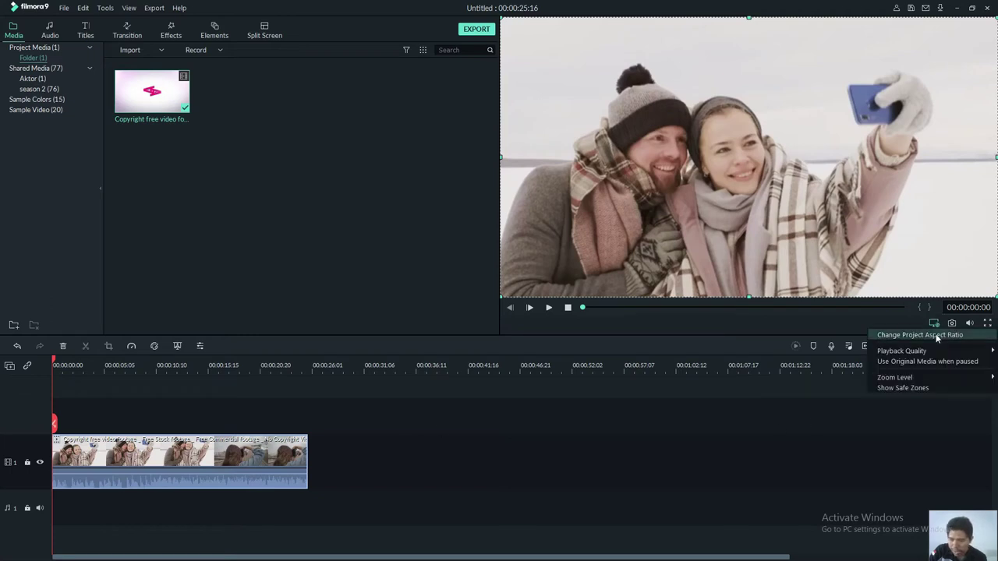
pyautogui.click(935, 334)
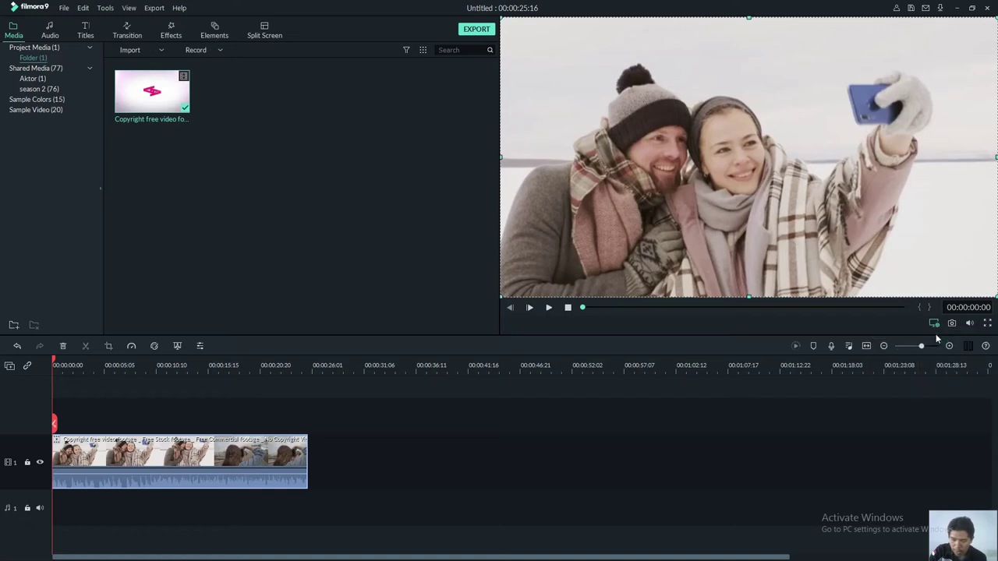
pyautogui.moveTo(538, 207); pyautogui.dragTo(345, 137)
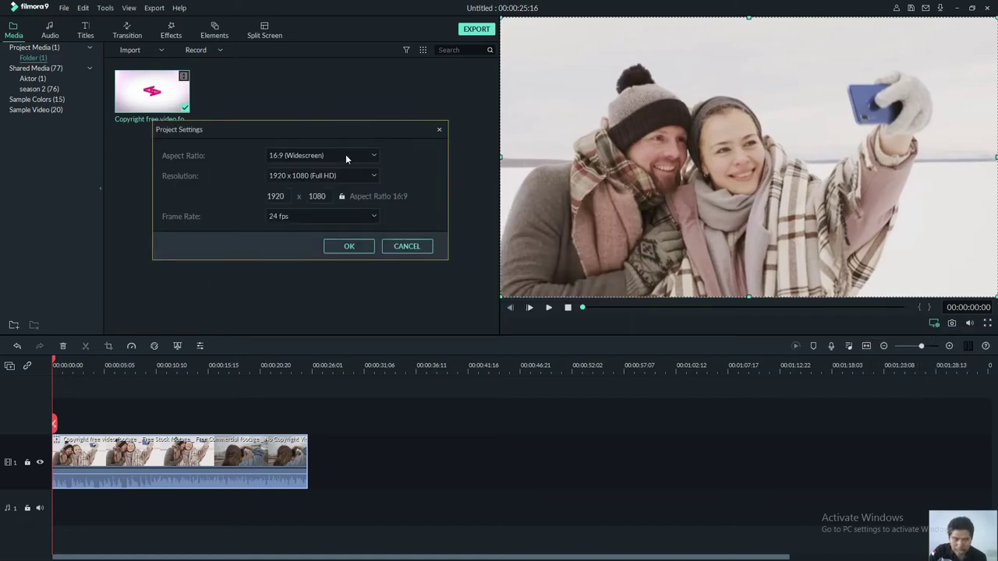
pyautogui.click(346, 155)
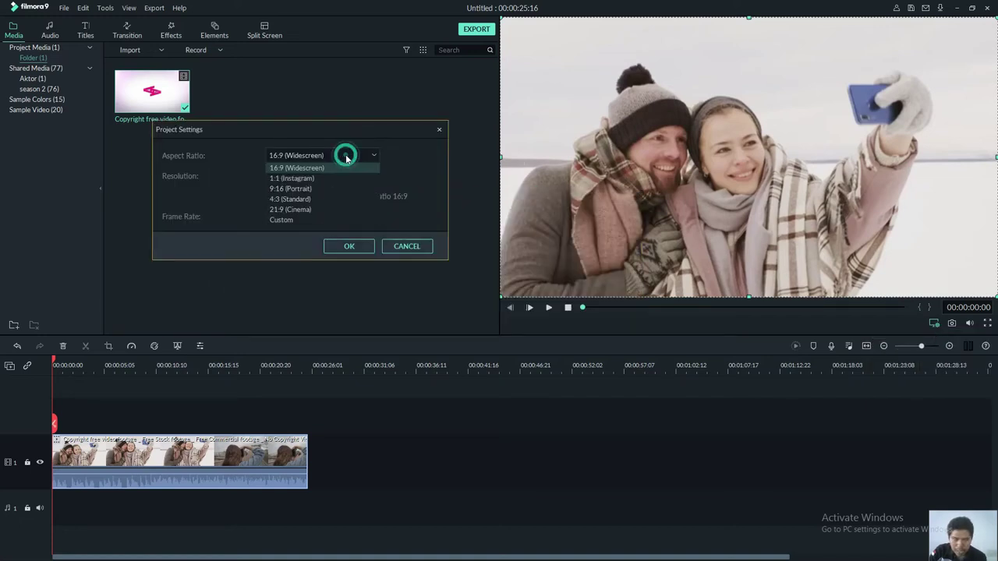
pyautogui.click(325, 211)
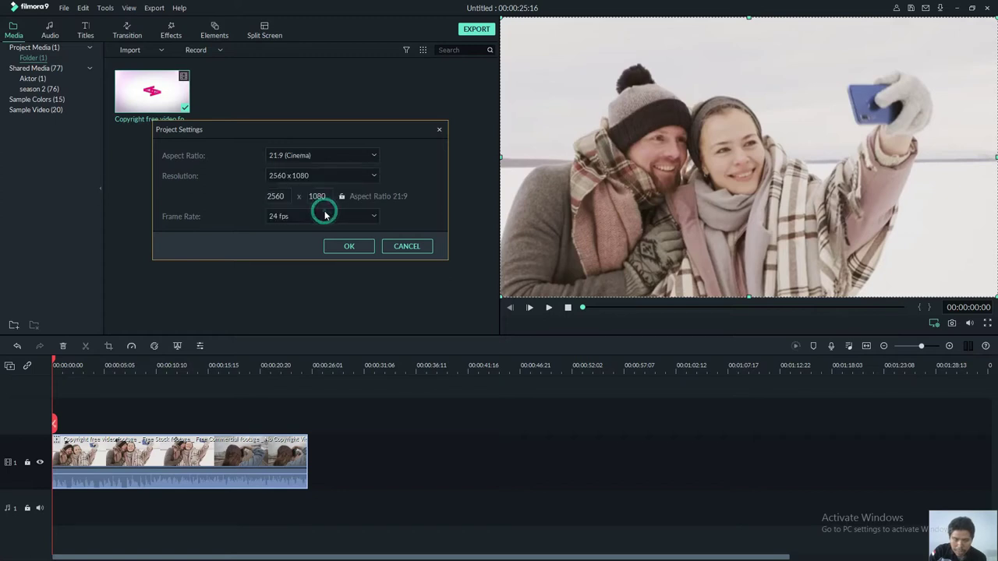
pyautogui.click(349, 245)
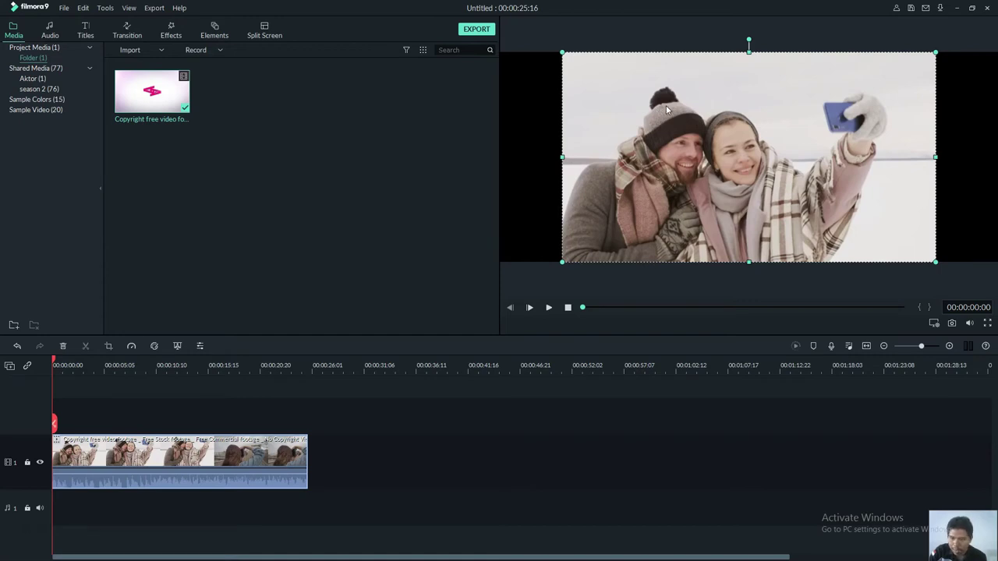
# Set the project aspect ratio back to 16:9 (Widescreen).
pyautogui.click(934, 323)
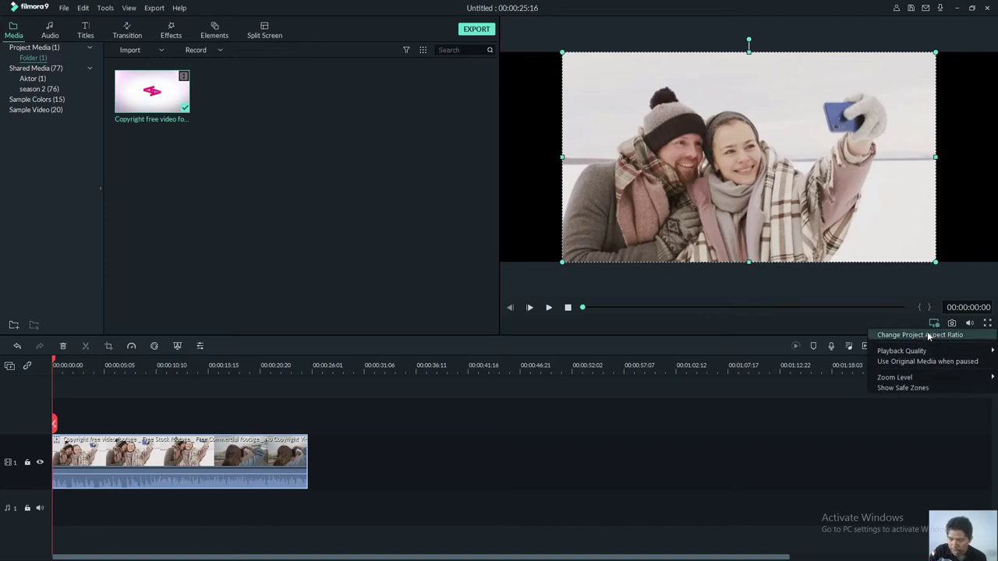
pyautogui.click(929, 335)
pyautogui.click(474, 226)
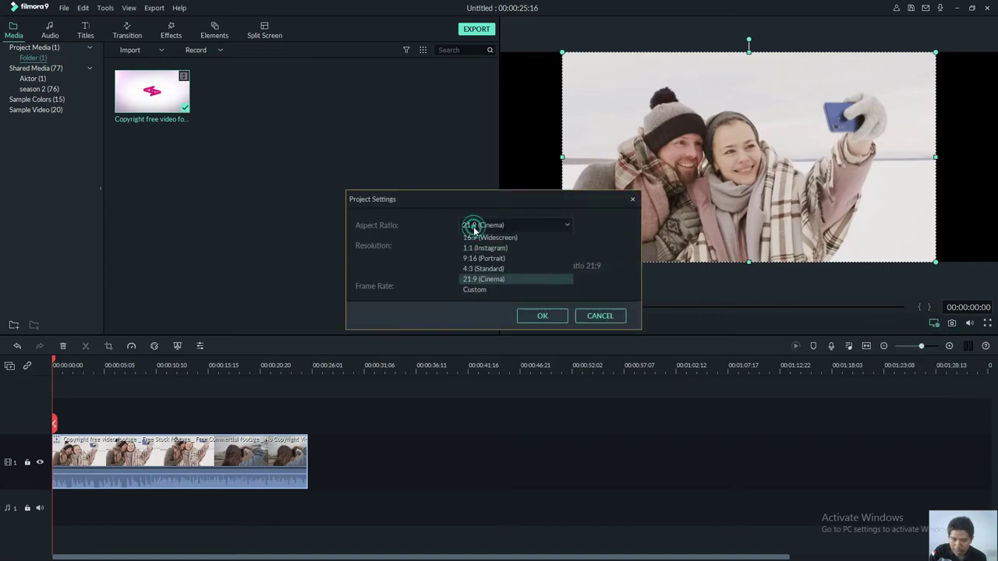
pyautogui.click(489, 237)
pyautogui.click(528, 316)
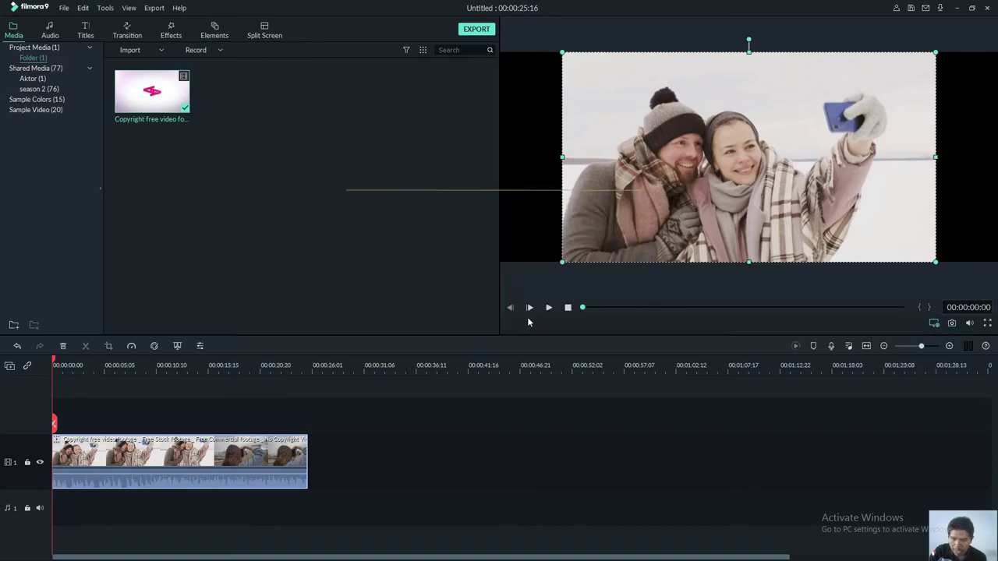
# Change the project's aspect ratio to 21:9 (Cinema) with a resolution of 2560 x 1080.
pyautogui.click(933, 324)
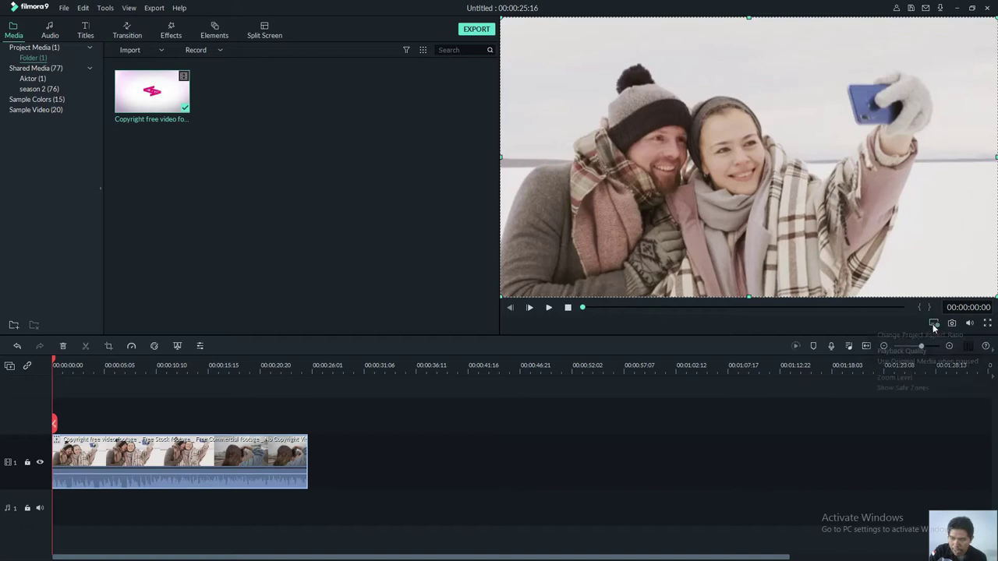
pyautogui.click(928, 334)
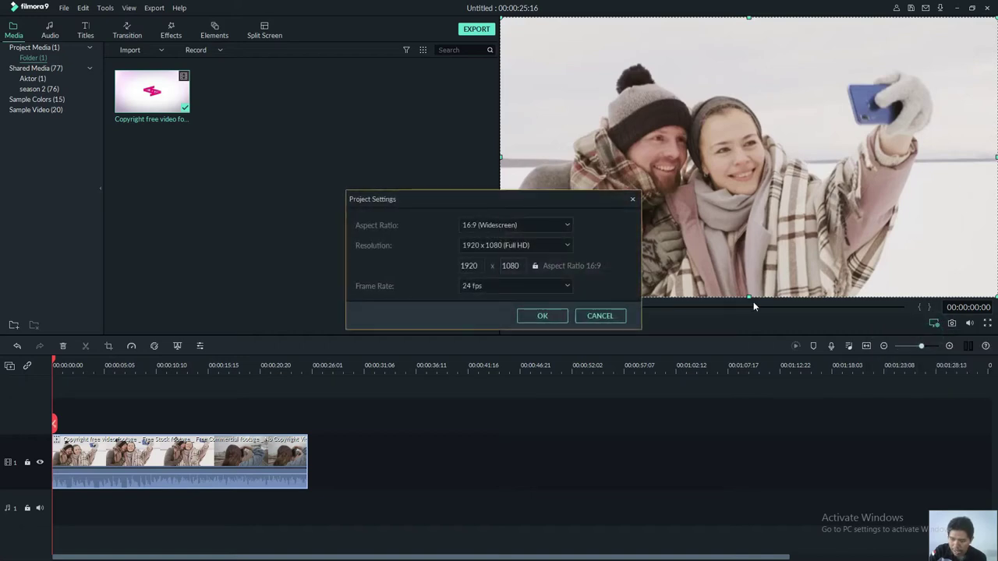
pyautogui.click(542, 228)
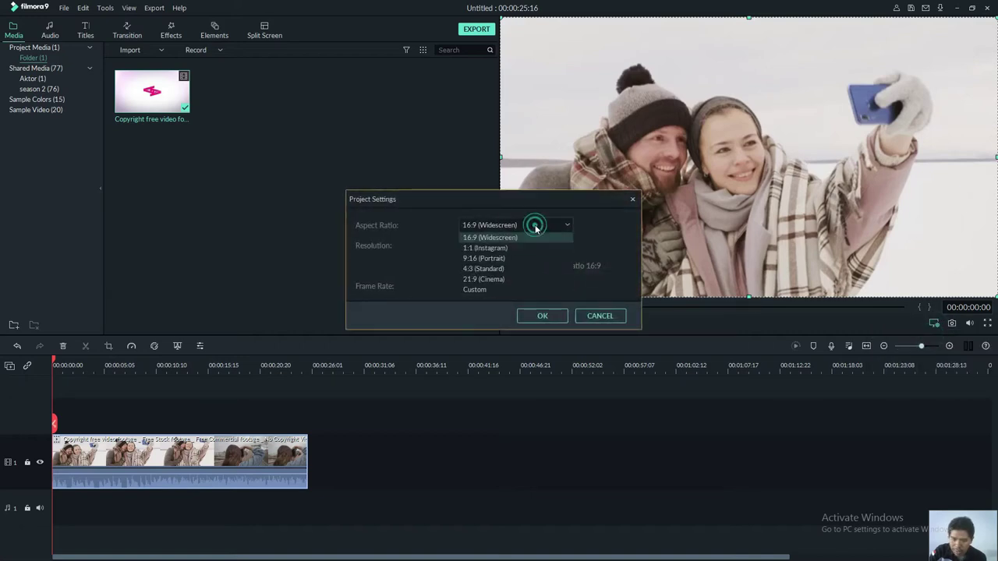
pyautogui.click(518, 280)
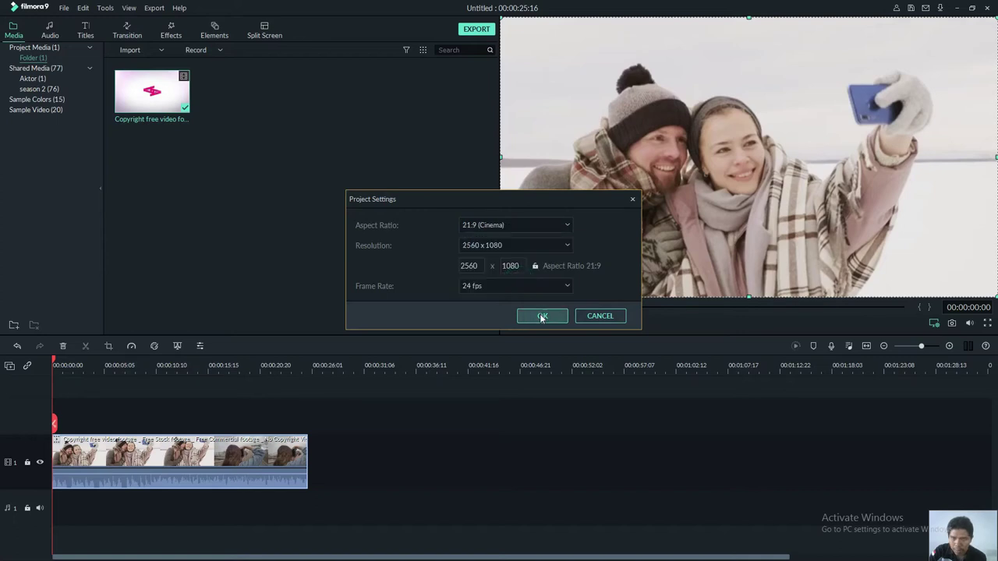
pyautogui.click(540, 316)
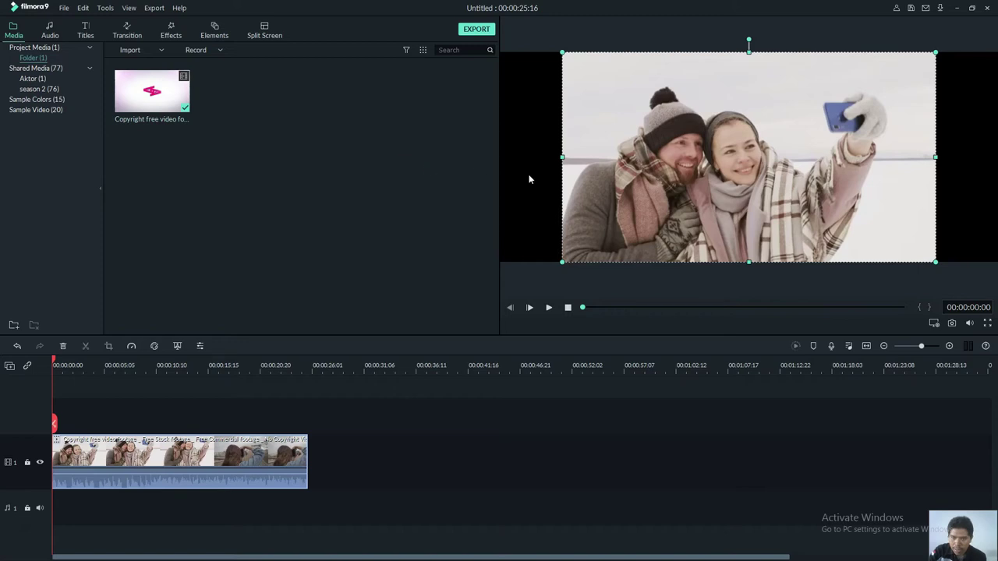
# Open the selected clip for cropping, shrink the crop frame from its lower edge, and set the crop ratio to Custom.
pyautogui.click(536, 41)
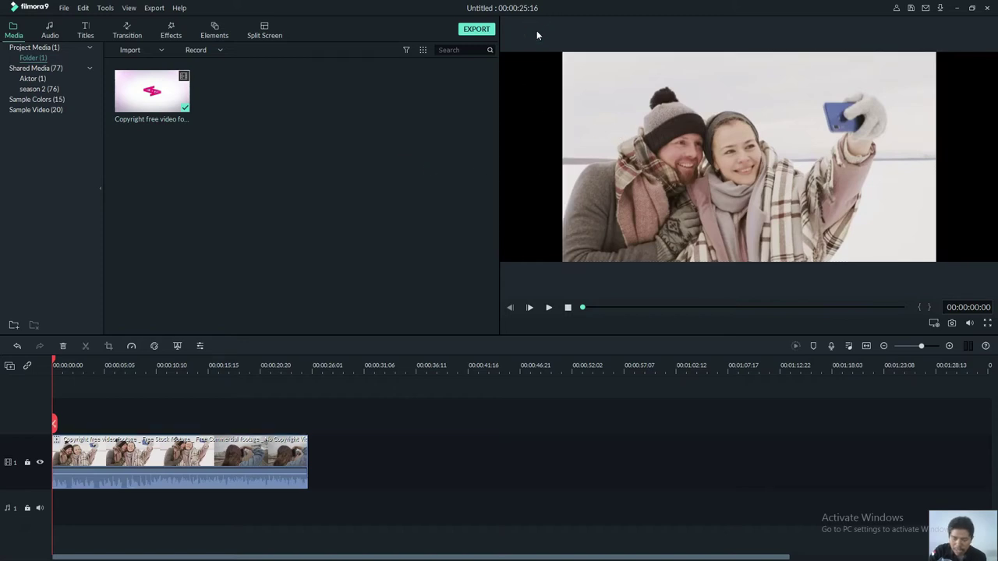
pyautogui.click(571, 110)
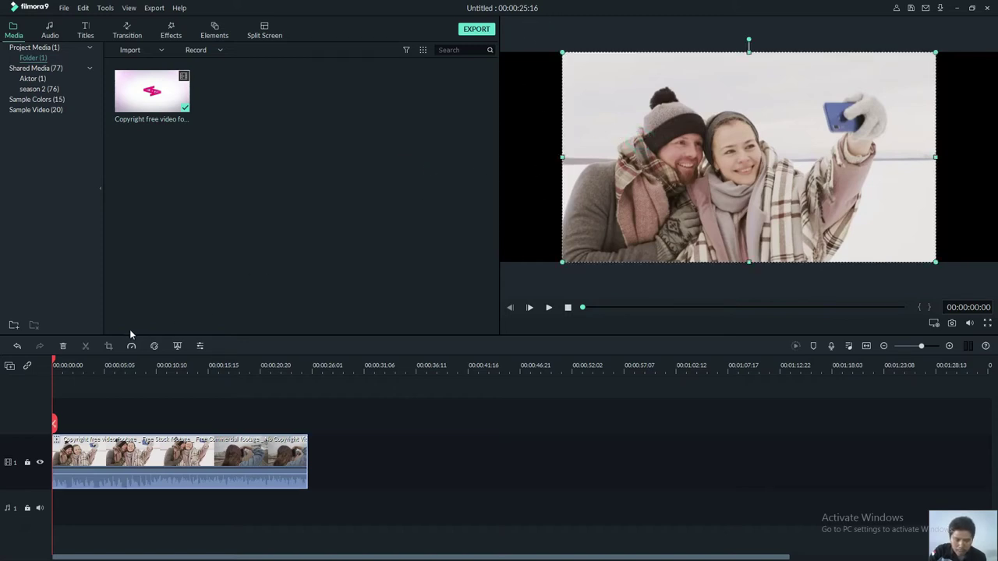
pyautogui.click(108, 346)
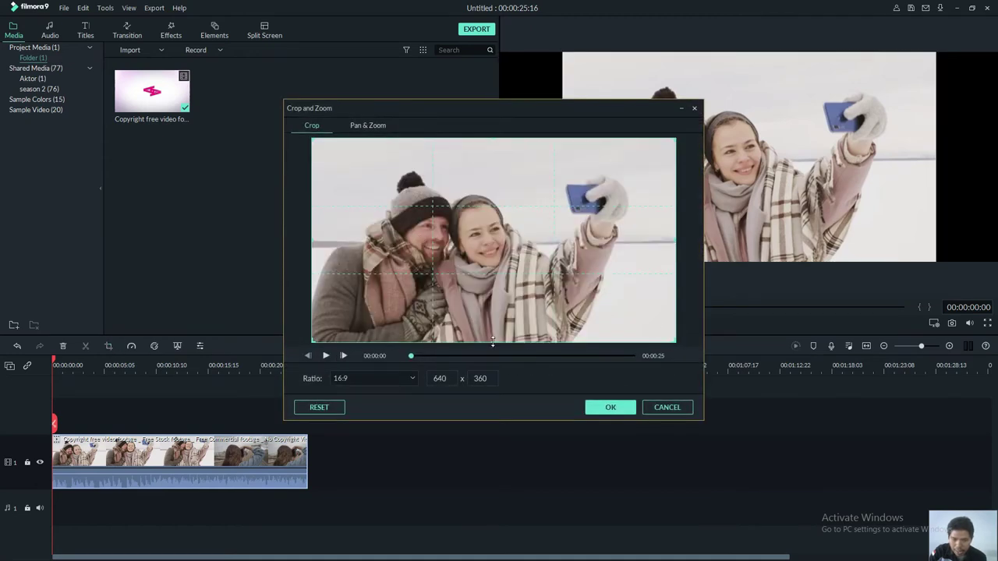
pyautogui.moveTo(493, 342); pyautogui.dragTo(493, 326)
pyautogui.click(389, 377)
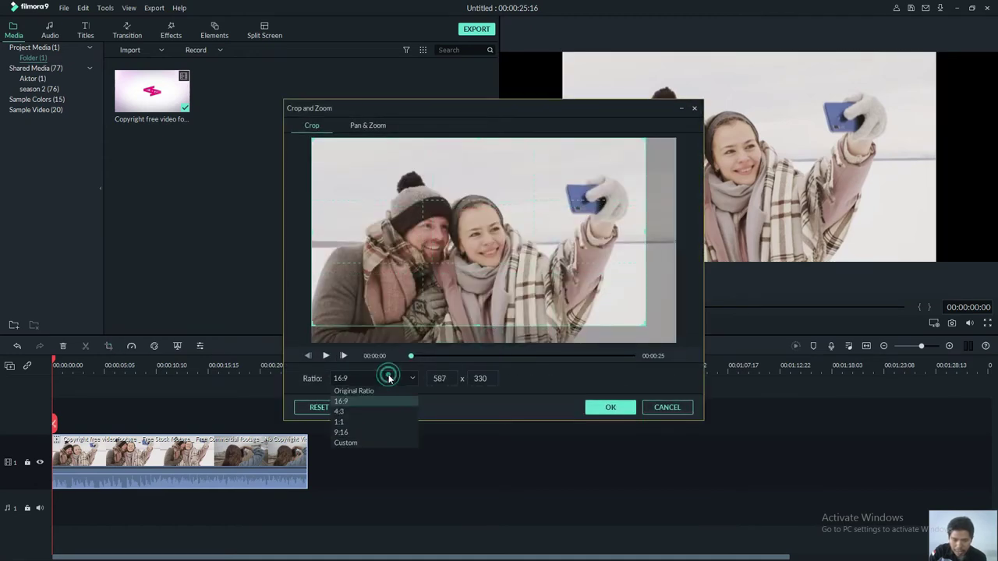
pyautogui.click(380, 442)
# Try to crop strips off the clip's upper and lower edges with a full-width frame of about 640 x 308.
pyautogui.moveTo(516, 238); pyautogui.dragTo(536, 247)
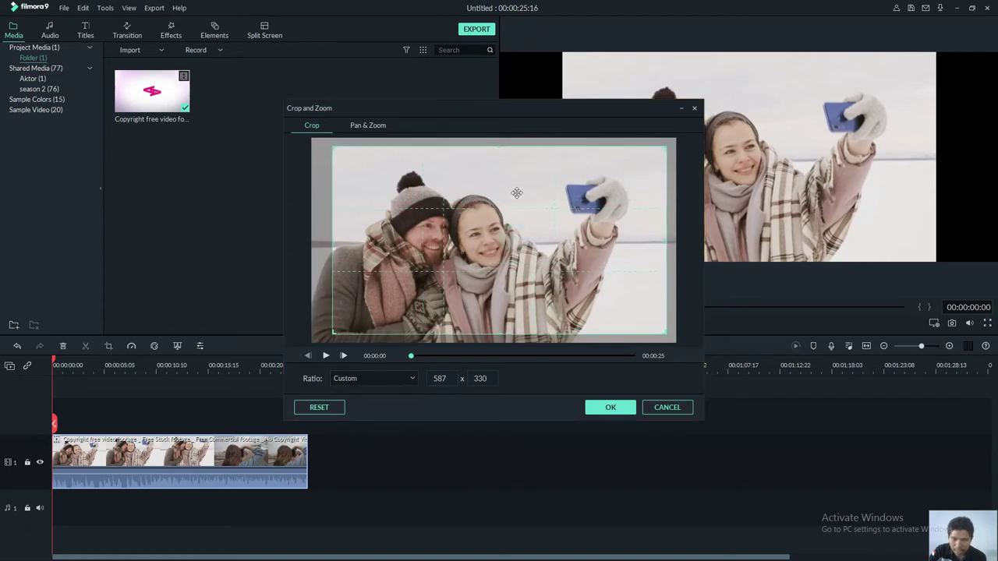
pyautogui.moveTo(513, 147); pyautogui.dragTo(494, 161)
pyautogui.moveTo(495, 201); pyautogui.dragTo(492, 191)
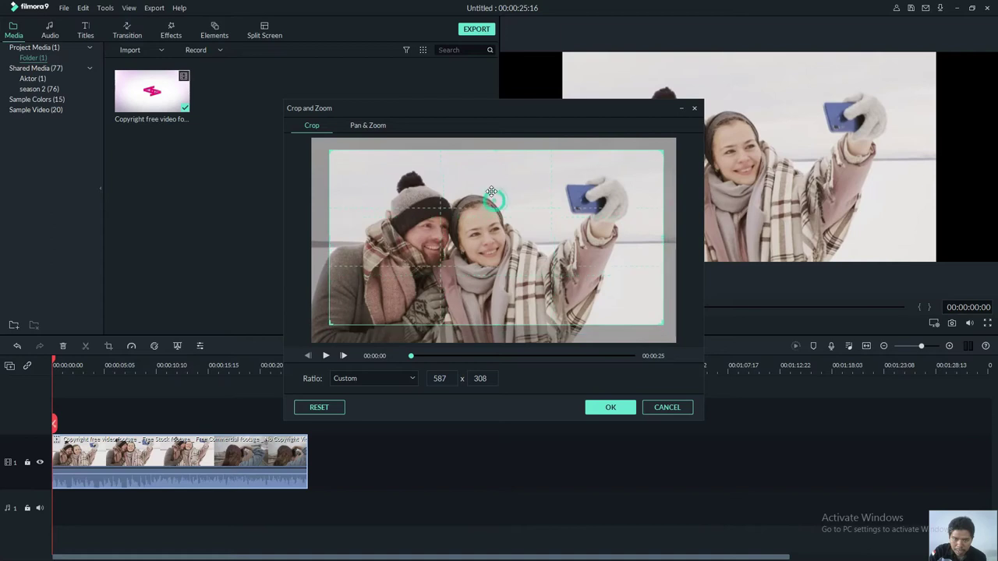
pyautogui.moveTo(663, 242); pyautogui.dragTo(675, 242)
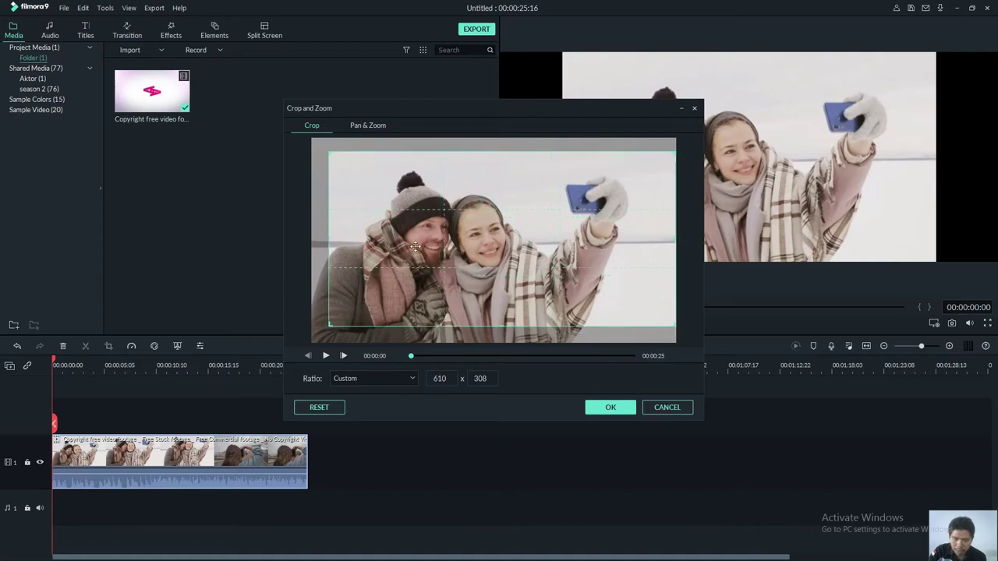
pyautogui.moveTo(329, 241); pyautogui.dragTo(312, 237)
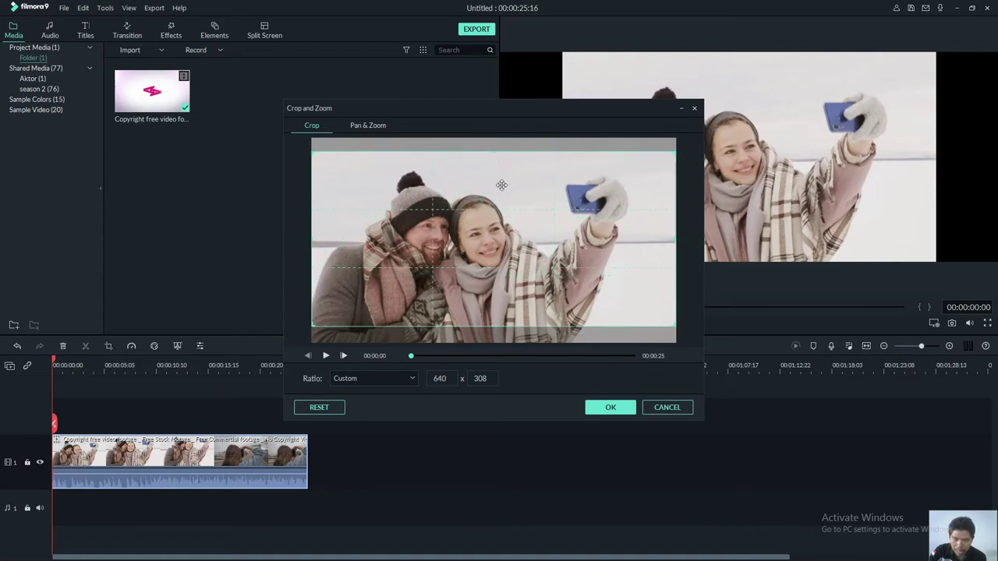
pyautogui.moveTo(501, 185); pyautogui.dragTo(506, 195)
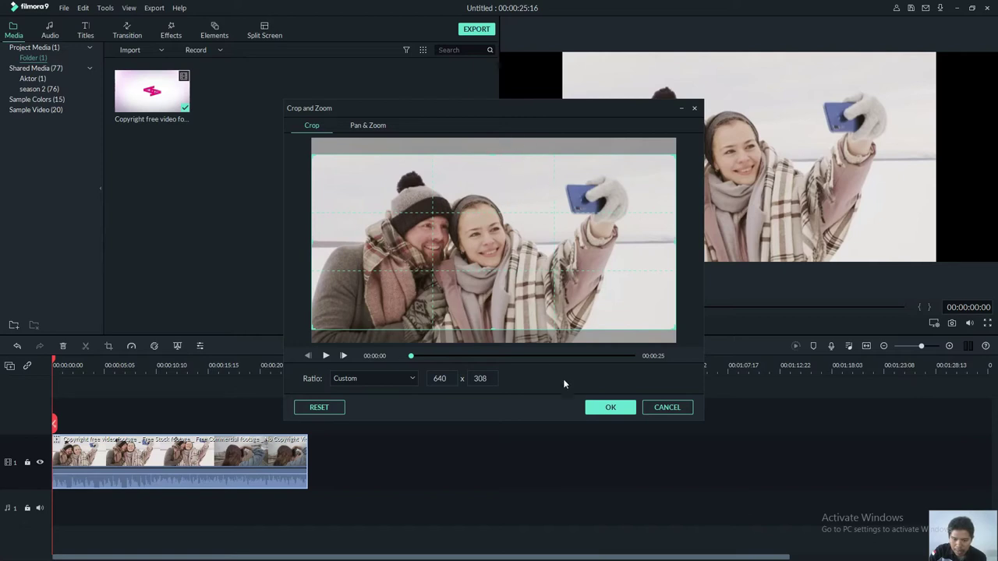
pyautogui.click(612, 409)
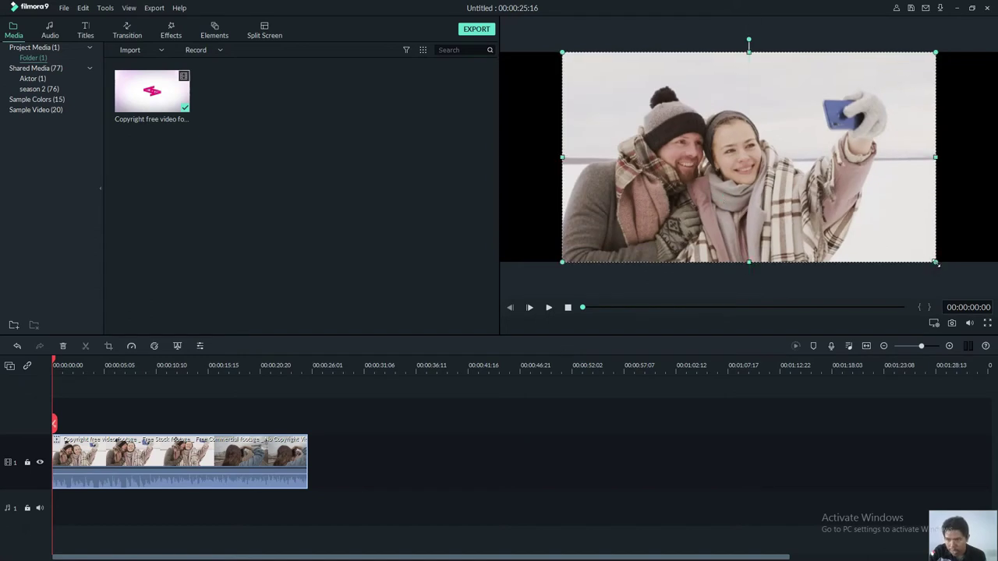
# Enlarge and reposition the clip in the preview so it fills the 21:9 frame without black side bars.
pyautogui.moveTo(936, 262); pyautogui.dragTo(996, 295)
pyautogui.moveTo(913, 232); pyautogui.dragTo(895, 213)
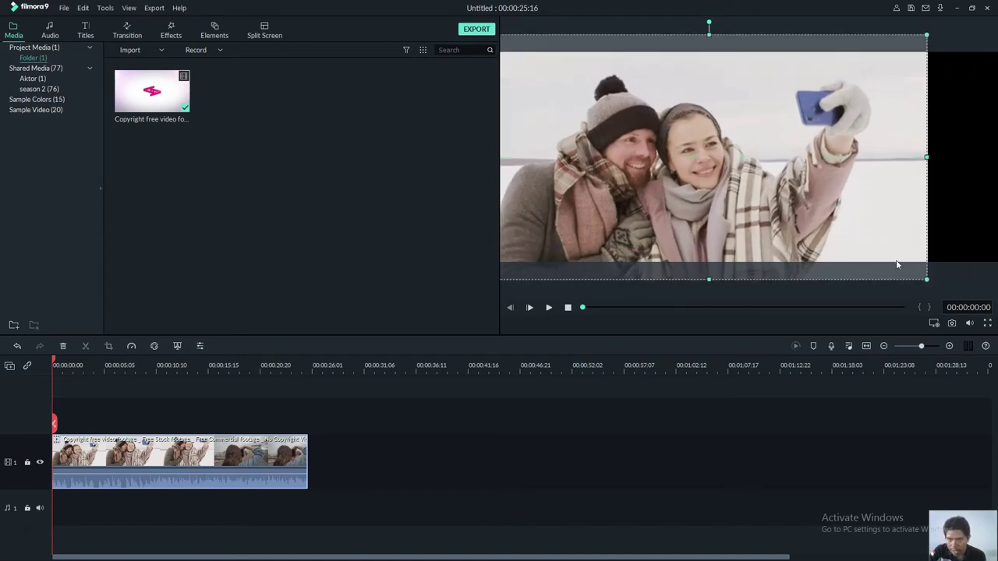
pyautogui.moveTo(927, 280); pyautogui.dragTo(997, 298)
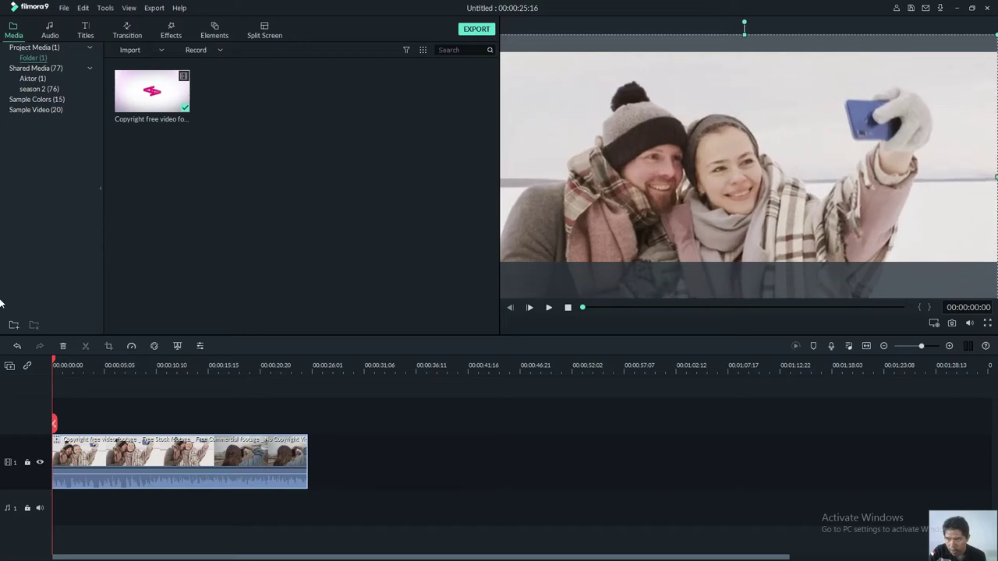
pyautogui.moveTo(897, 227); pyautogui.dragTo(904, 211)
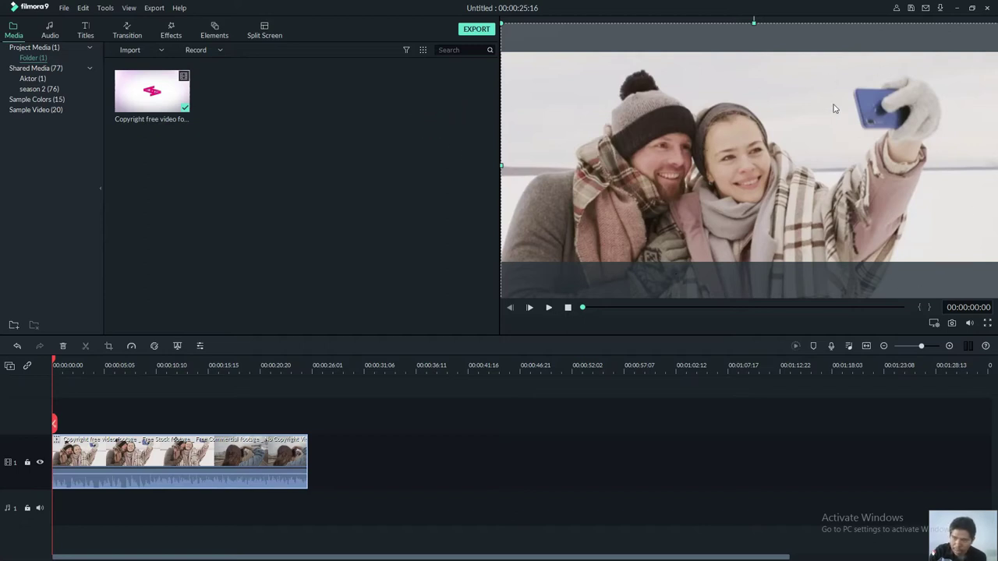
pyautogui.click(830, 107)
# Browse the LUT presets in the effects library without applying any.
pyautogui.click(173, 37)
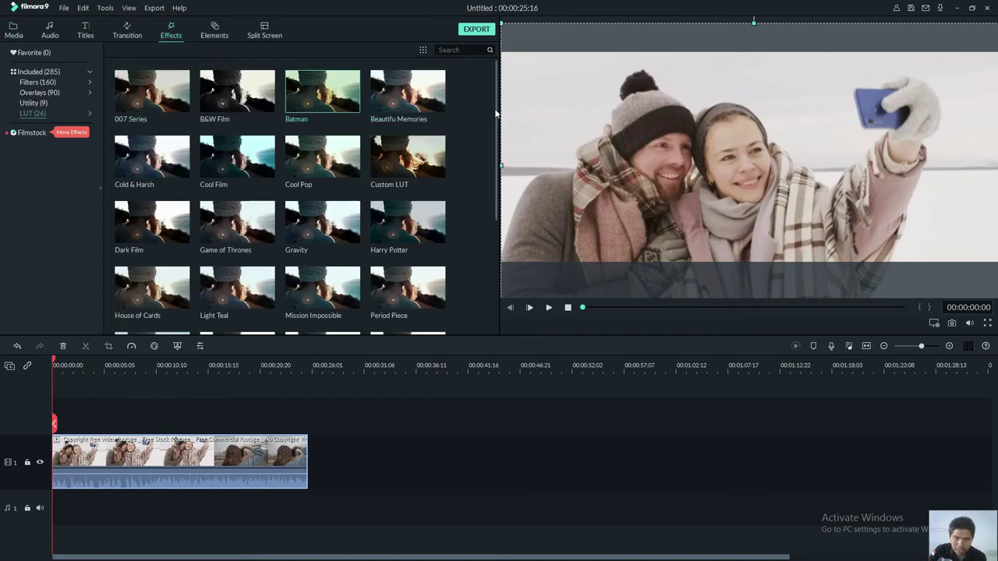
pyautogui.moveTo(494, 109); pyautogui.dragTo(480, 252)
pyautogui.scroll(5, 482, 117)
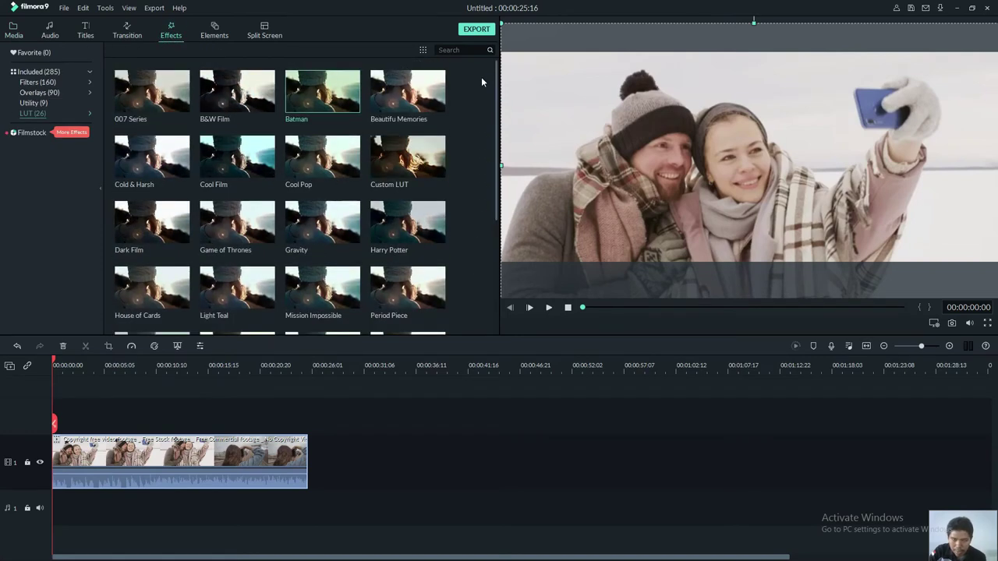
# Open the timeline clip's color settings and review the enhancement, white balance, tone and 3D LUT sections.
pyautogui.doubleClick(250, 450)
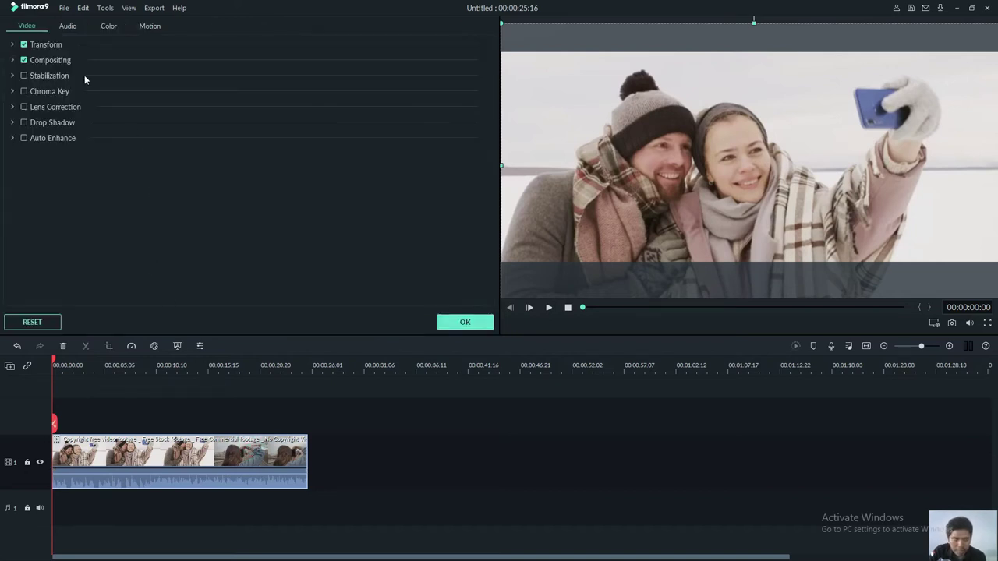
pyautogui.click(110, 26)
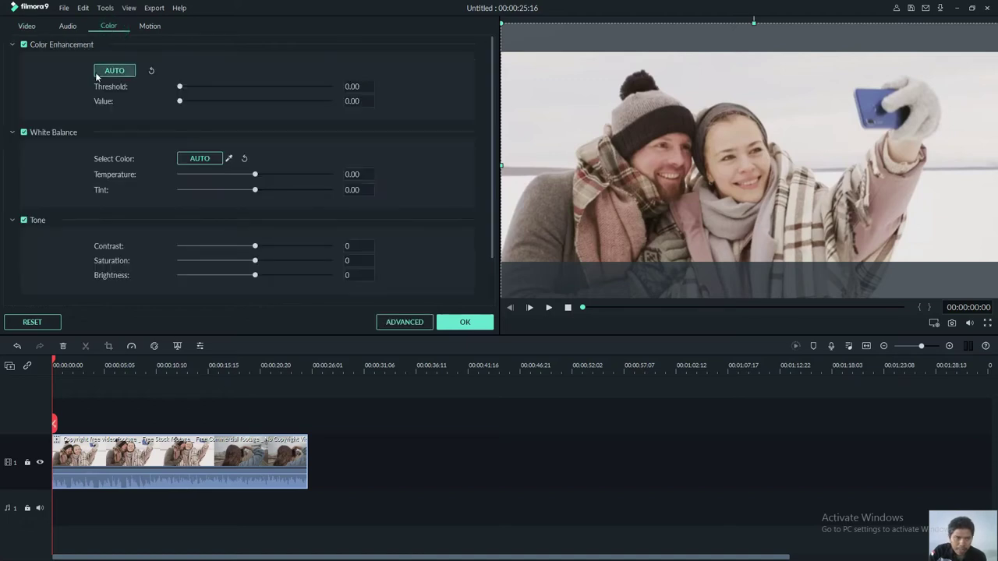
pyautogui.scroll(-1, 80, 125)
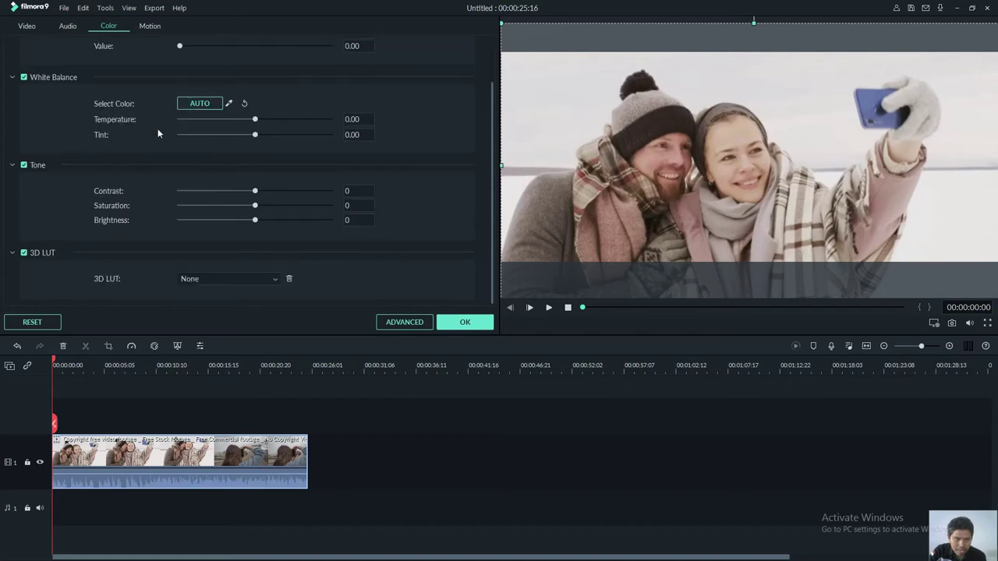
pyautogui.scroll(1, 90, 145)
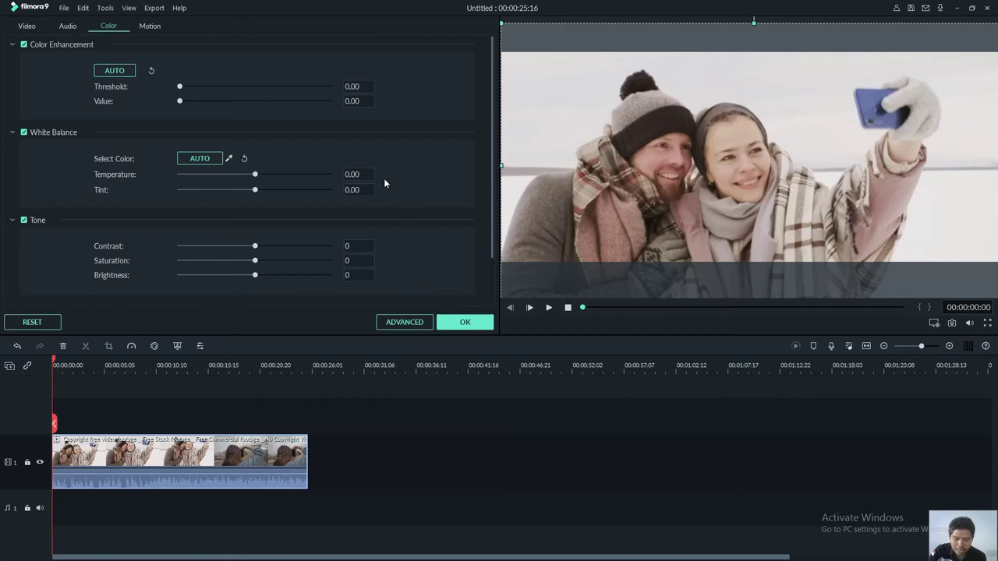
# Try manual temperature changes and automatic white balance on the clip, and reset temperature and tint to 0.00.
pyautogui.moveTo(255, 175); pyautogui.dragTo(211, 175)
pyautogui.moveTo(212, 175); pyautogui.dragTo(269, 176)
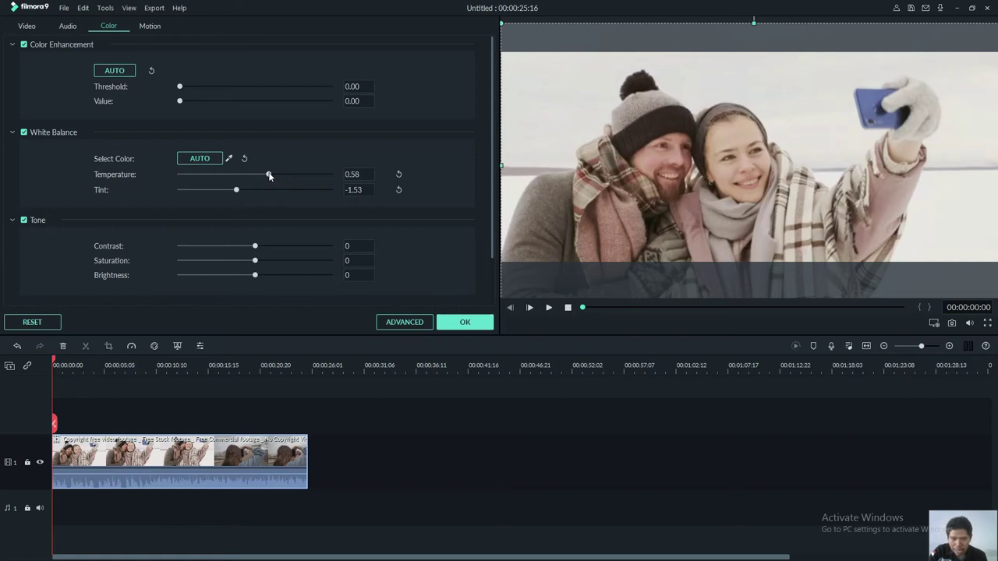
pyautogui.click(200, 159)
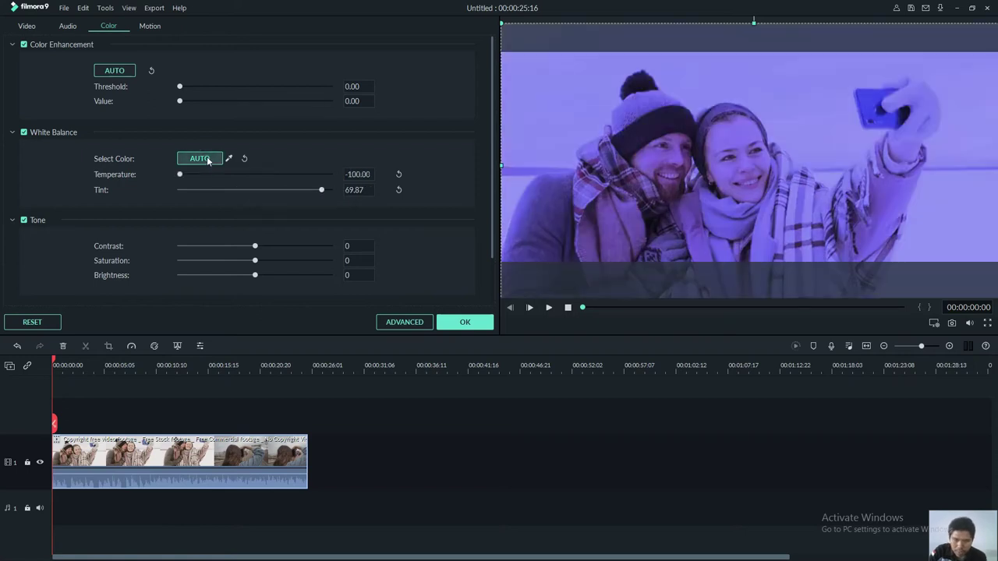
pyautogui.click(397, 174)
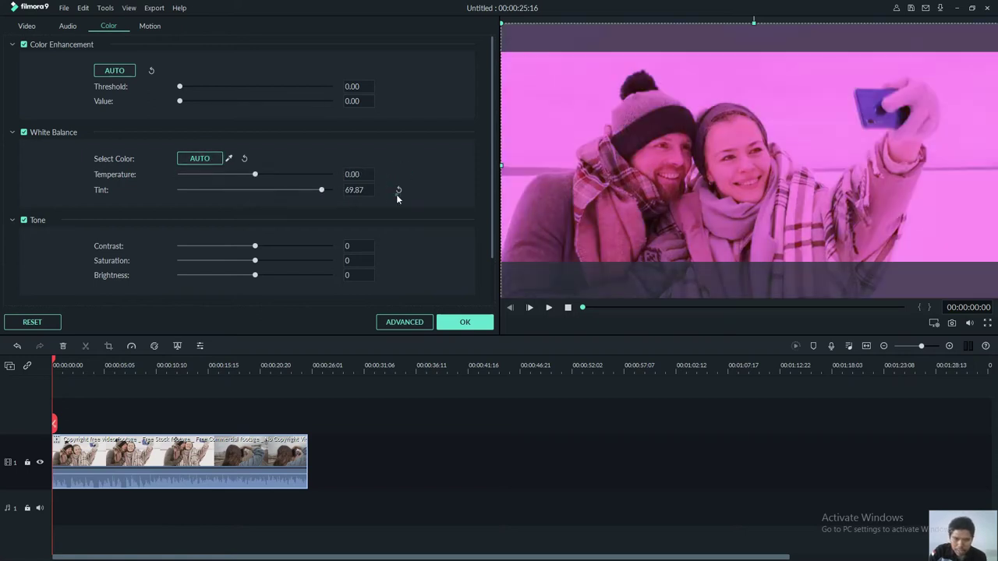
pyautogui.click(398, 189)
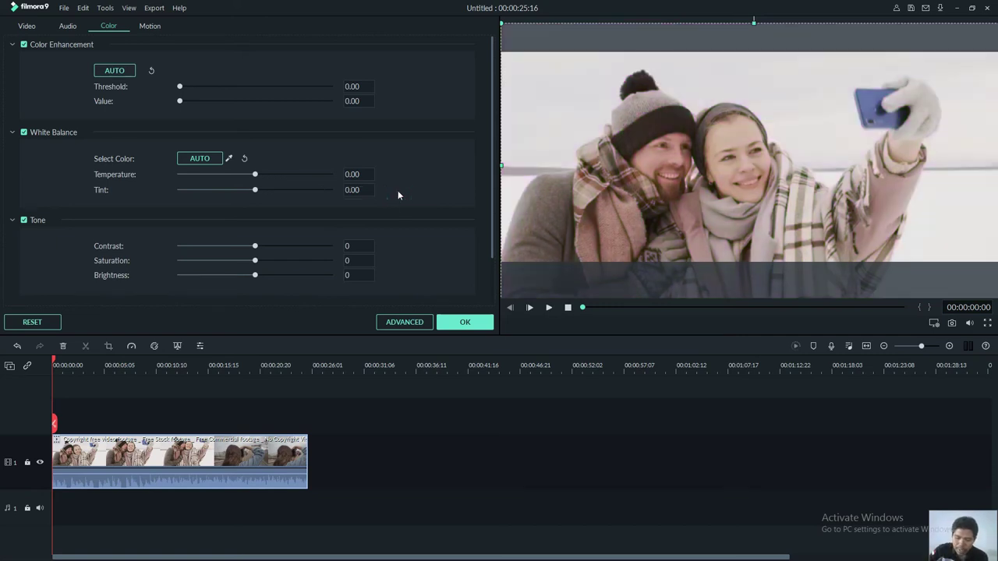
# Apply the 007 Series 3D LUT to the clip.
pyautogui.moveTo(494, 160); pyautogui.dragTo(487, 207)
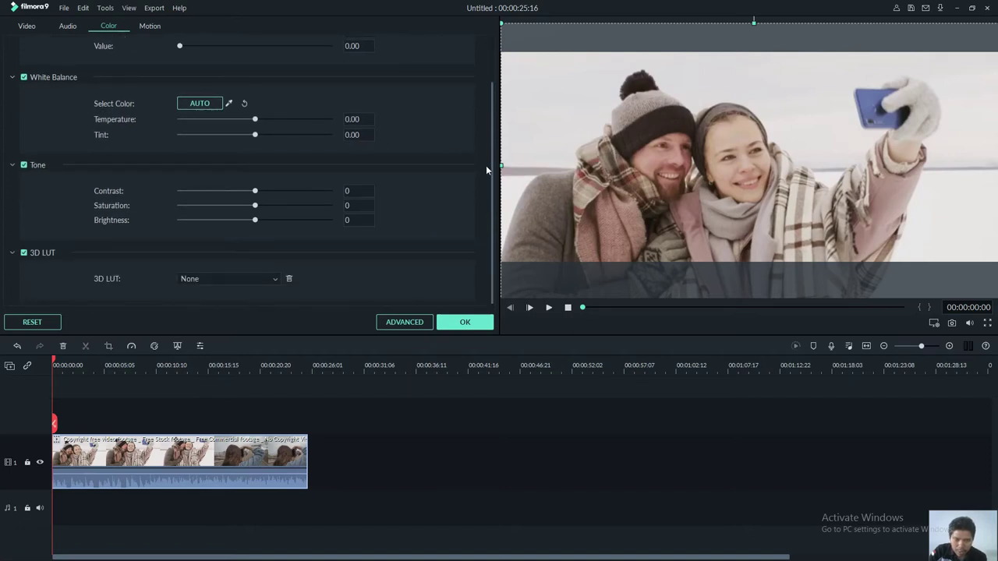
pyautogui.click(223, 281)
pyautogui.click(490, 242)
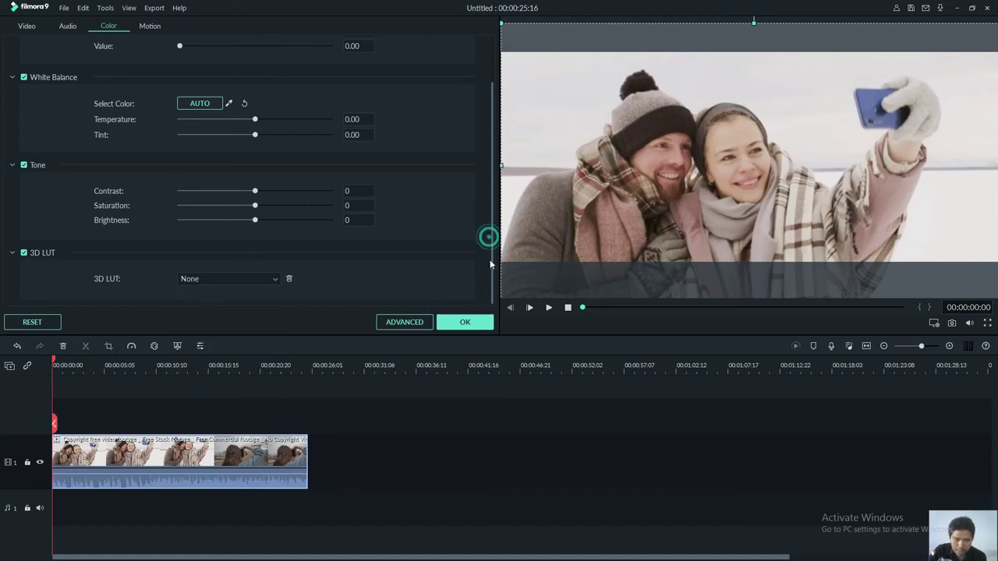
pyautogui.click(225, 281)
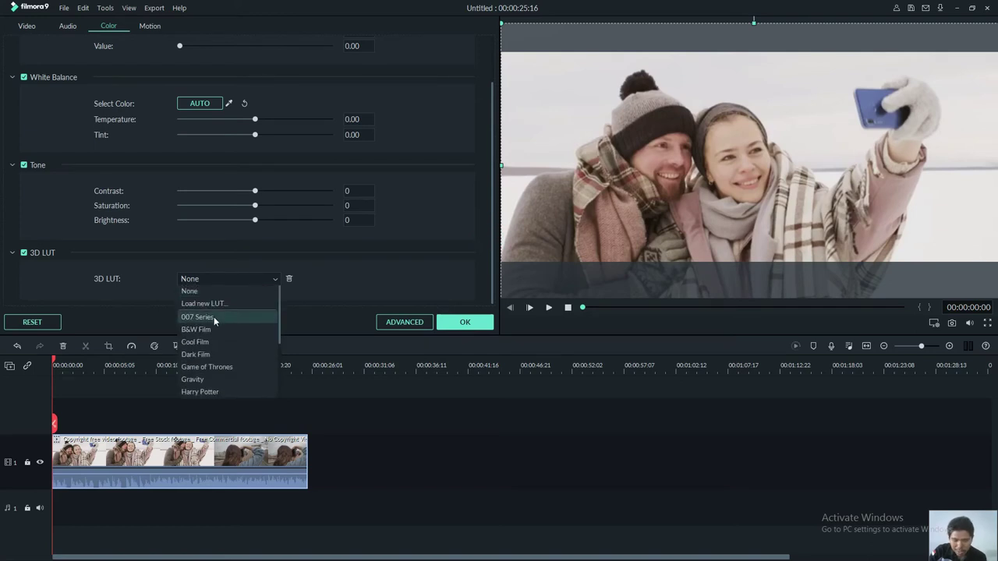
pyautogui.click(213, 317)
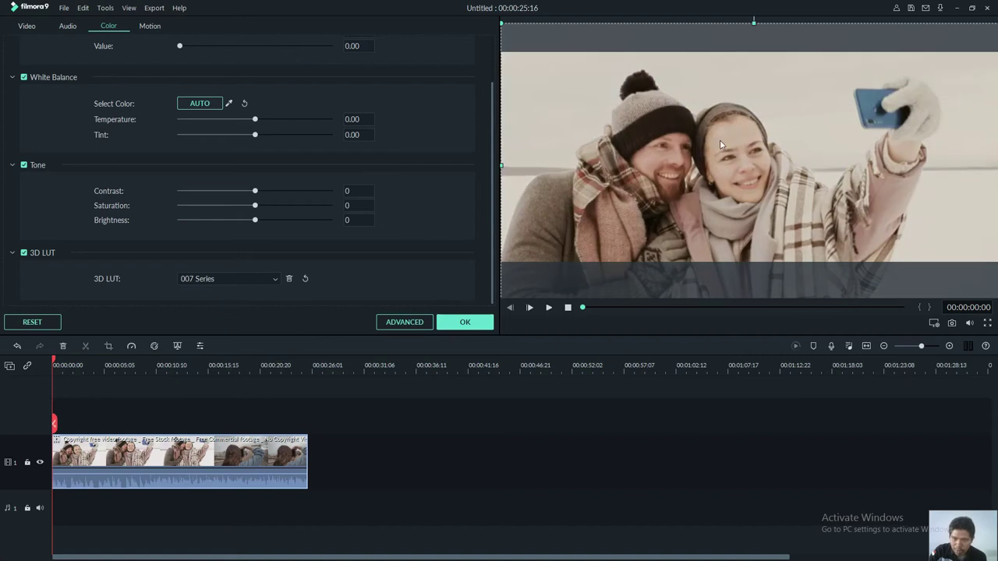
# Try the B&W Film 3D LUT on the clip and replace it with Cool Film.
pyautogui.click(216, 278)
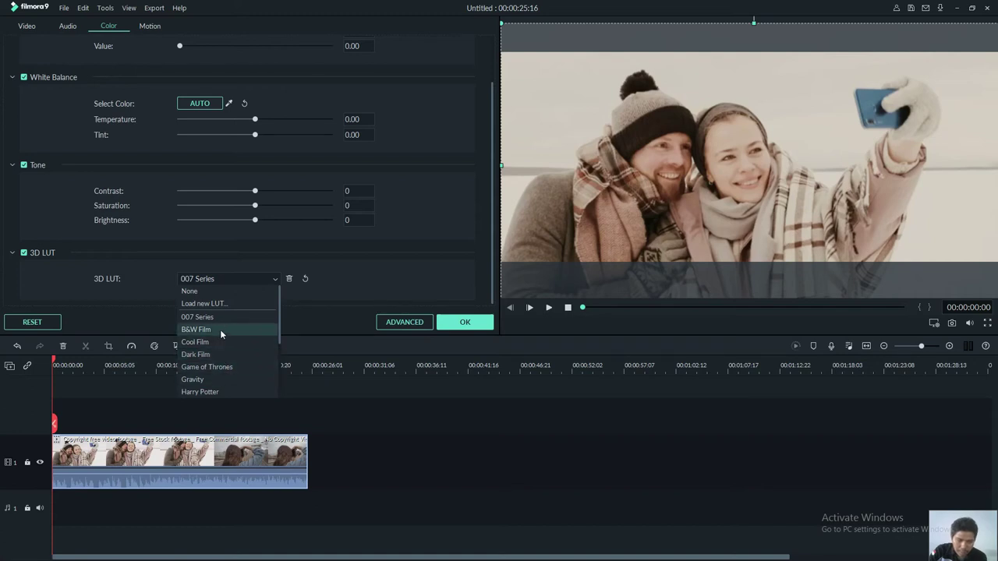
pyautogui.click(221, 331)
pyautogui.click(230, 279)
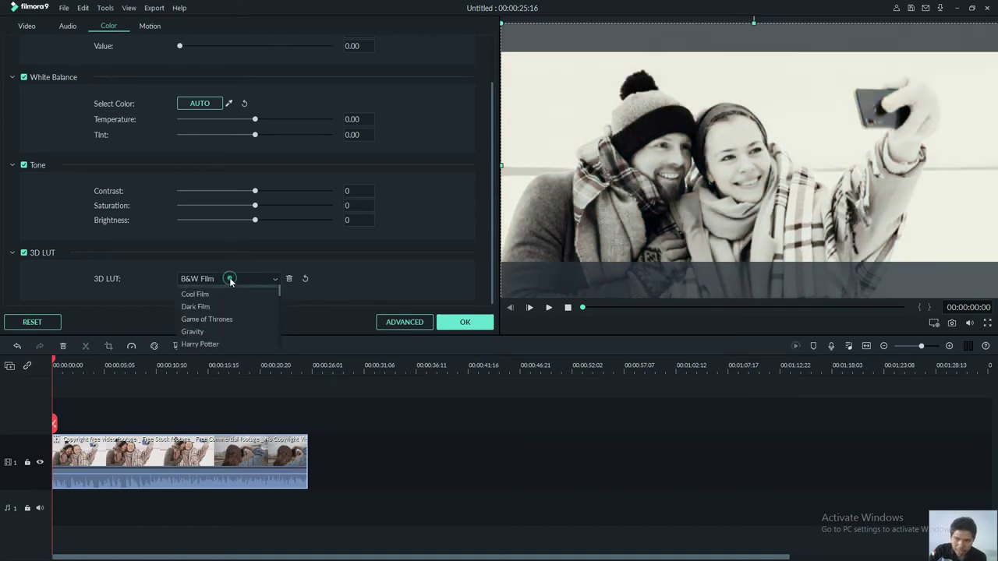
pyautogui.click(223, 343)
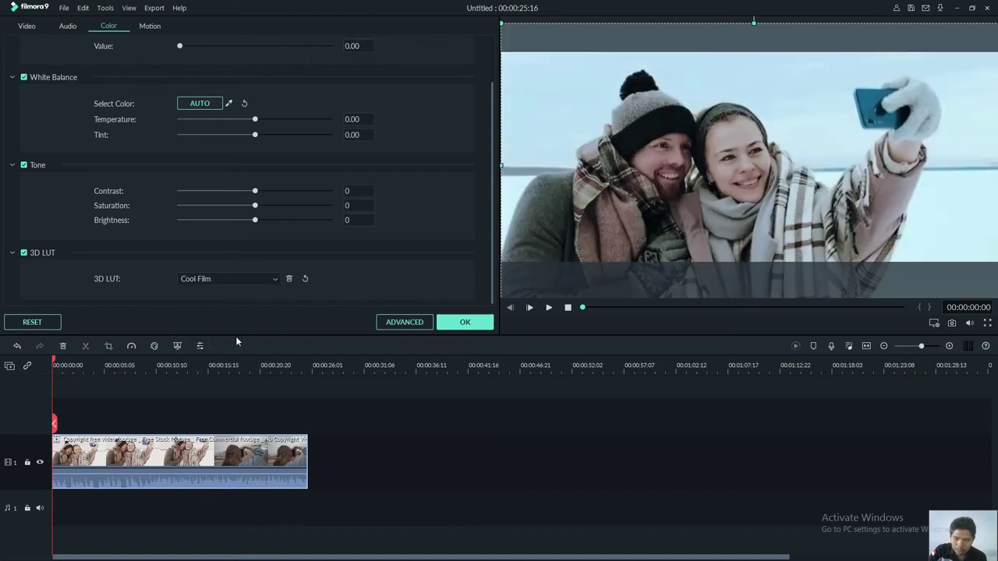
# Open the advanced color correction for the clip and show its 3D LUT settings.
pyautogui.click(401, 322)
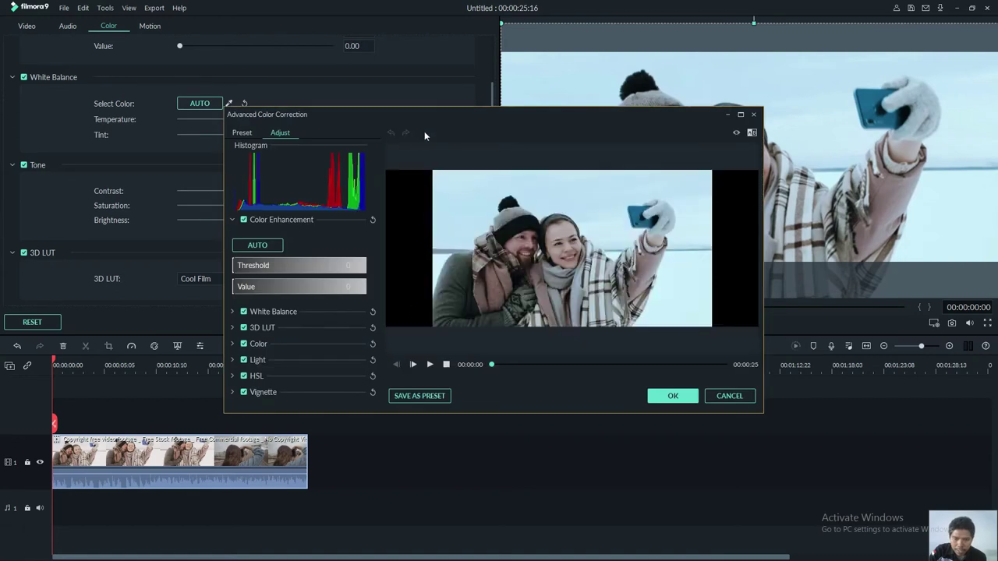
pyautogui.moveTo(434, 116); pyautogui.dragTo(387, 94)
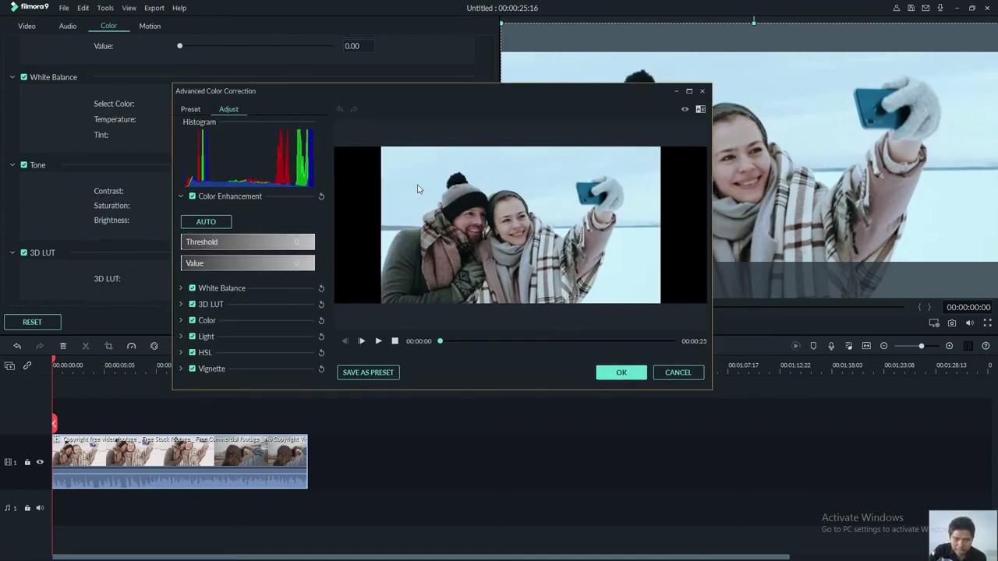
pyautogui.click(181, 305)
pyautogui.scroll(-1, 218, 308)
# Try the Harry Potter 3D LUT on the clip and switch back to Cool Film.
pyautogui.click(242, 308)
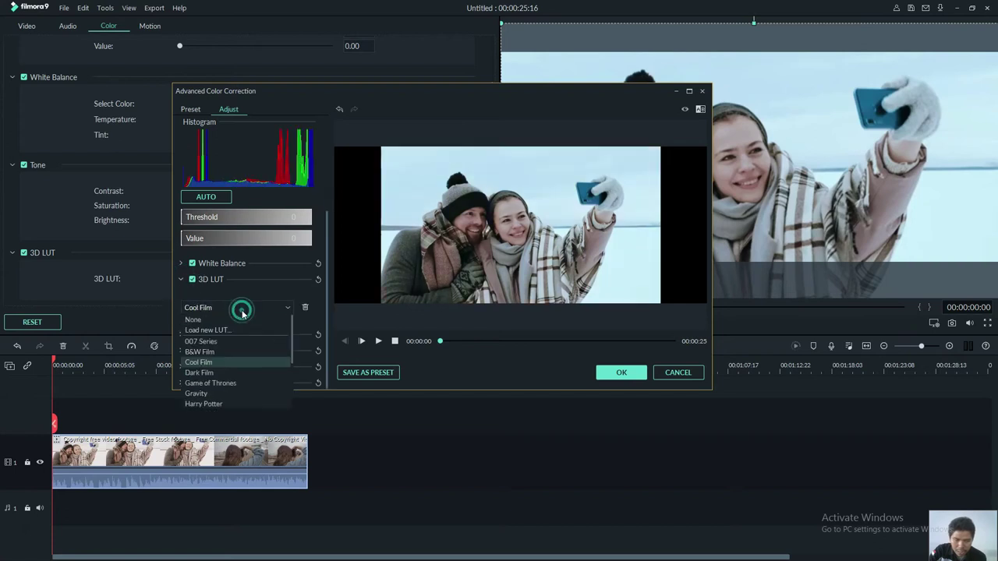
pyautogui.click(242, 404)
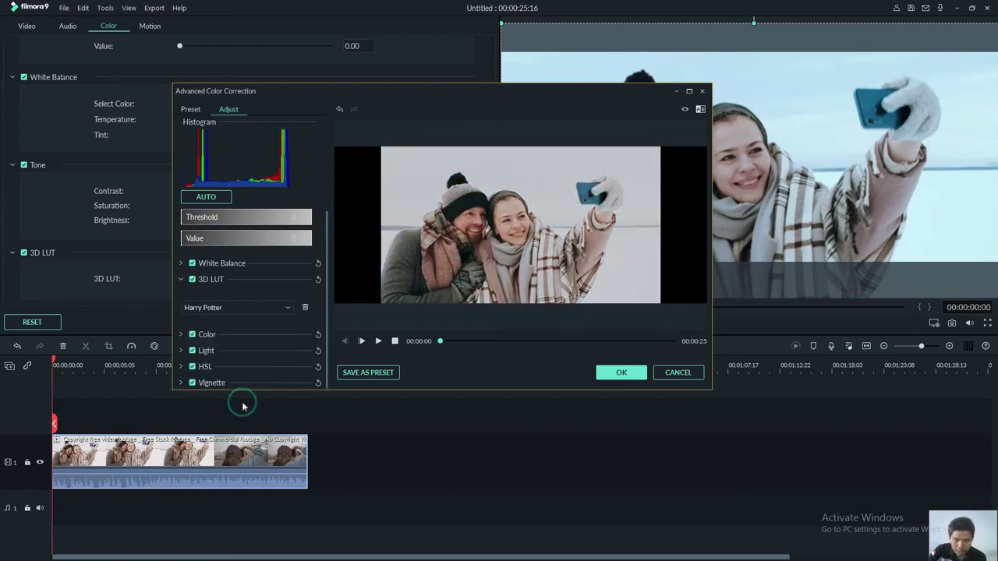
pyautogui.click(249, 309)
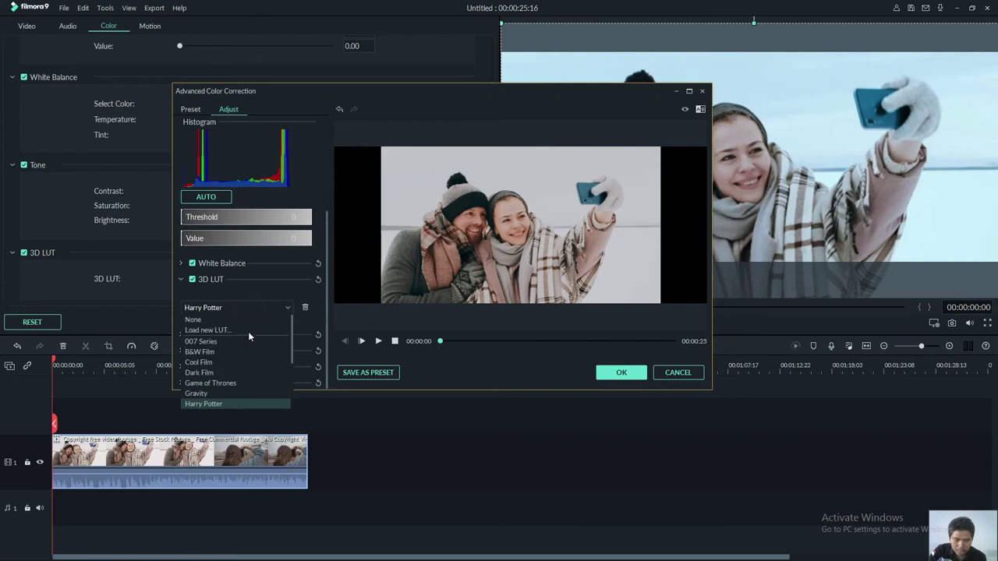
pyautogui.click(246, 367)
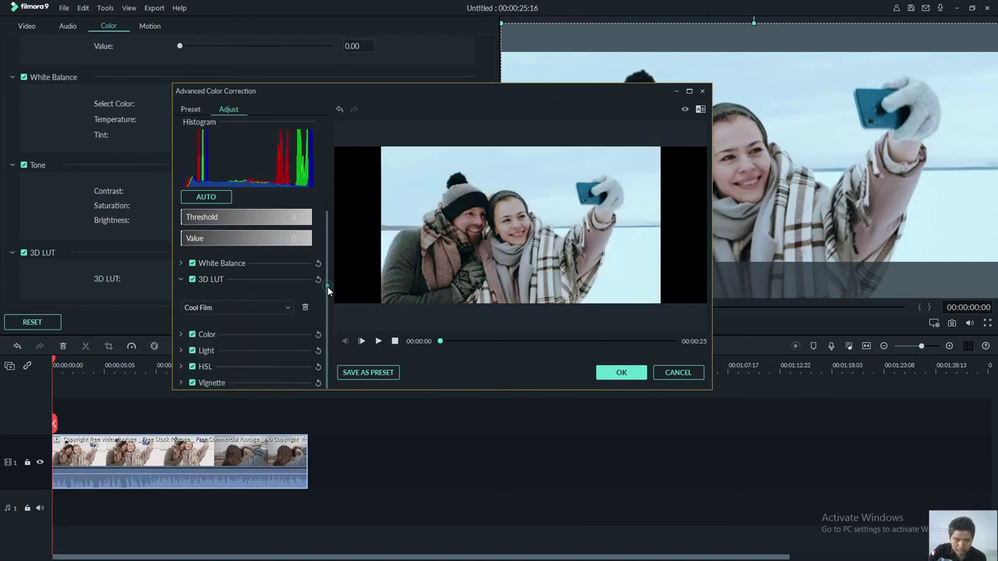
# Lower the clip's white balance temperature to -2.53, keeping the Cool Film 3D LUT.
pyautogui.click(182, 263)
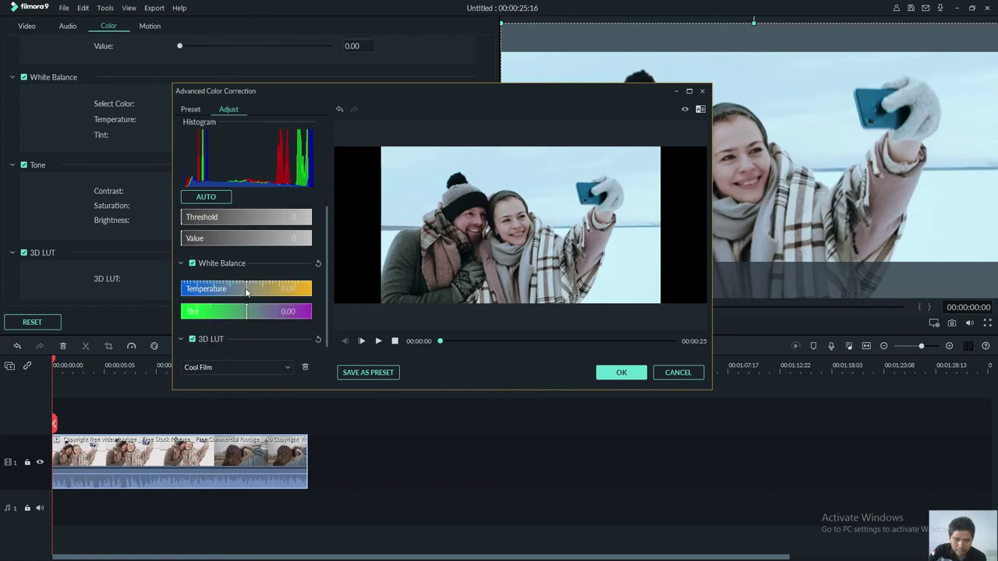
pyautogui.moveTo(245, 292); pyautogui.dragTo(226, 294)
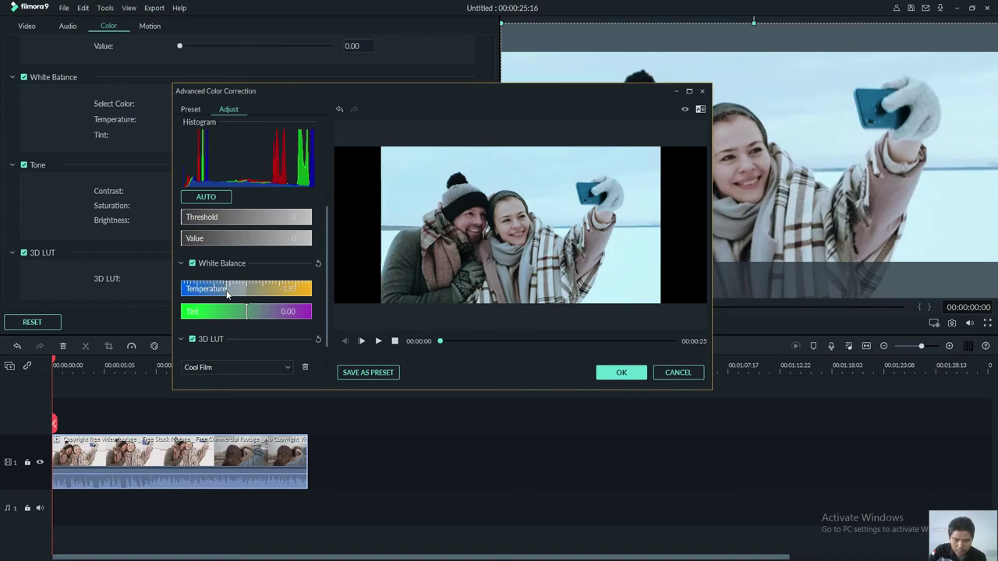
pyautogui.click(181, 263)
pyautogui.scroll(1, 226, 263)
pyautogui.scroll(-1, 249, 332)
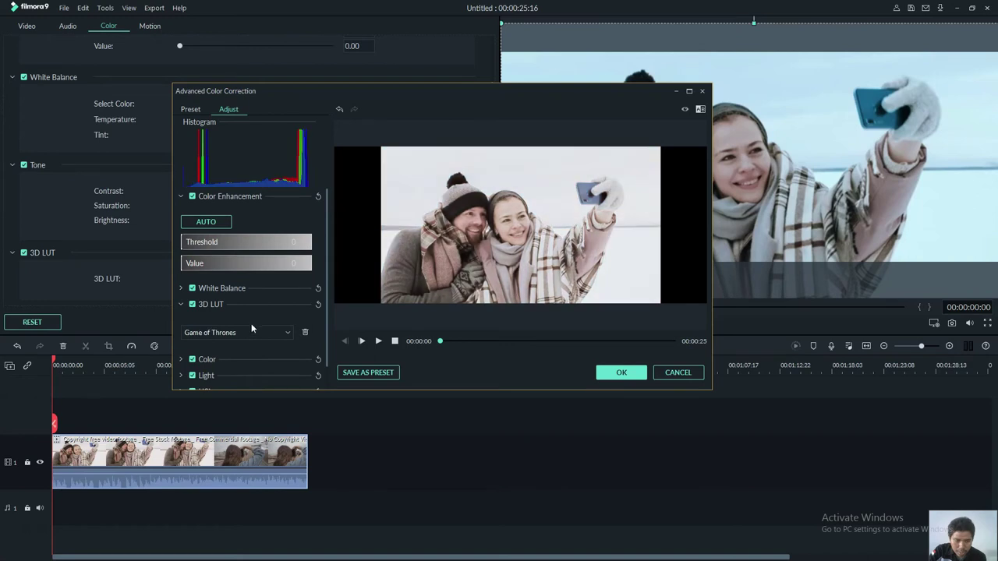
pyautogui.scroll(1, 252, 336)
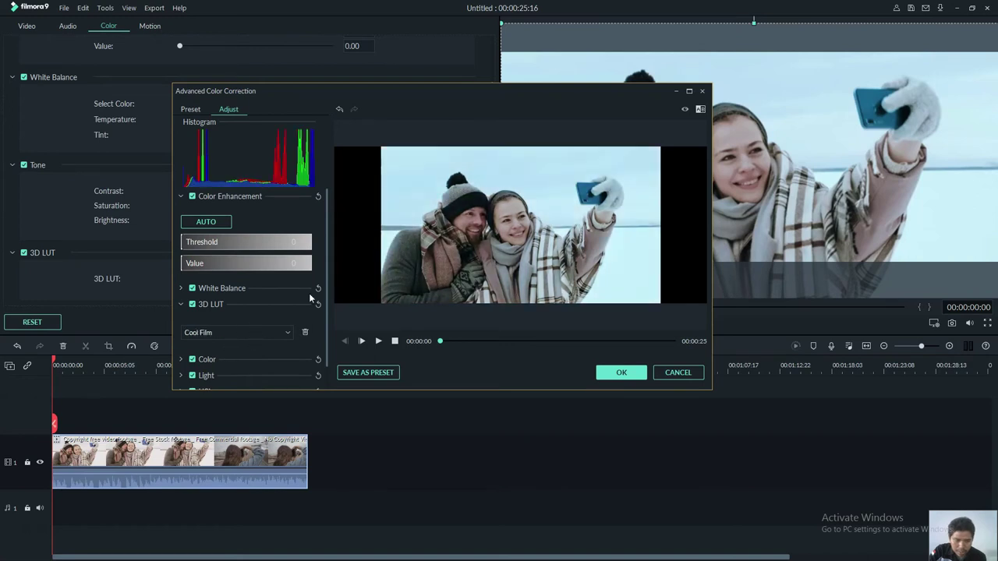
# Adjust the clip's color: exposure -2, contrast -2, vibrance 3 and saturation 15.
pyautogui.click(181, 359)
pyautogui.scroll(-3, 249, 312)
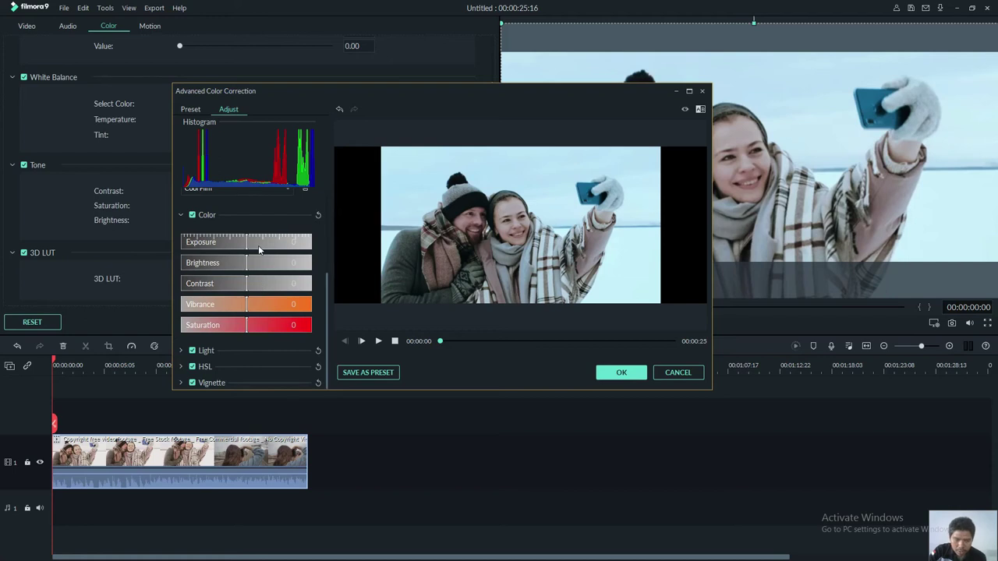
pyautogui.moveTo(245, 244); pyautogui.dragTo(246, 247)
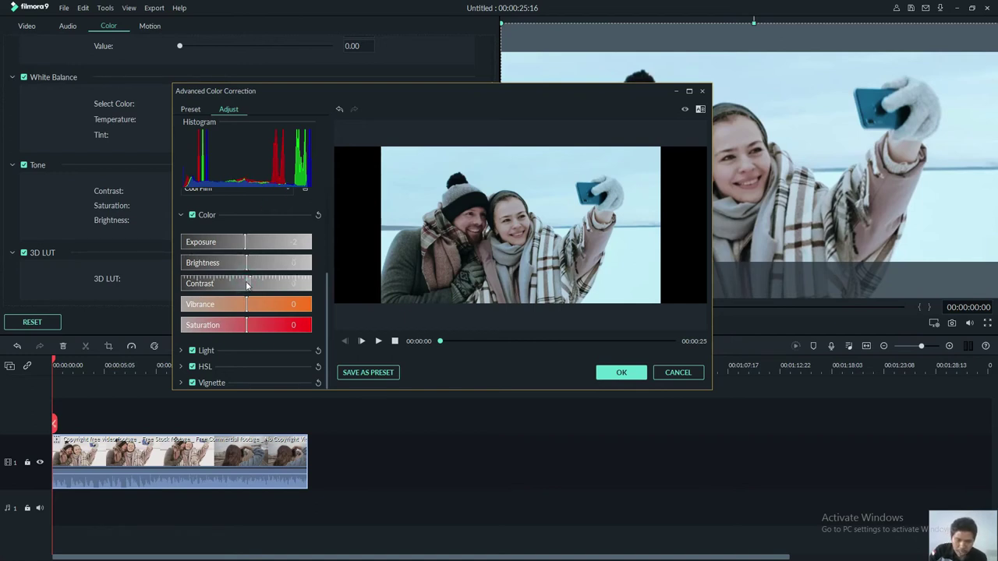
pyautogui.moveTo(250, 286); pyautogui.dragTo(255, 325)
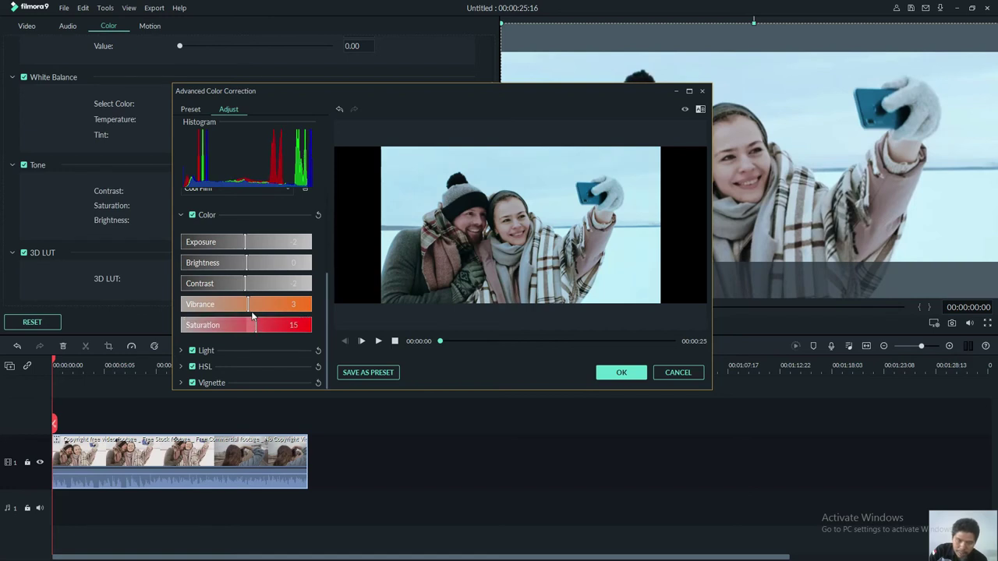
pyautogui.click(326, 295)
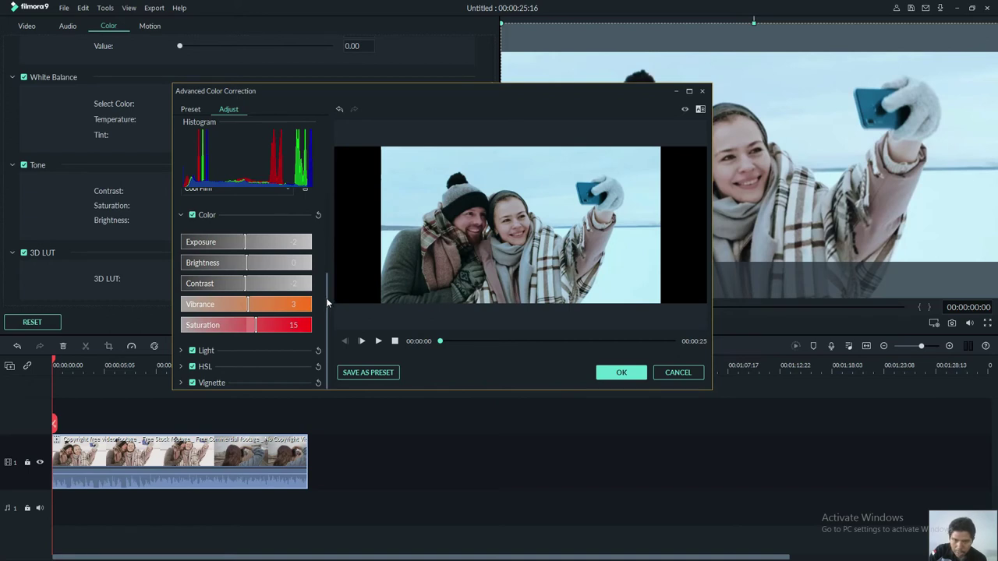
pyautogui.click(181, 215)
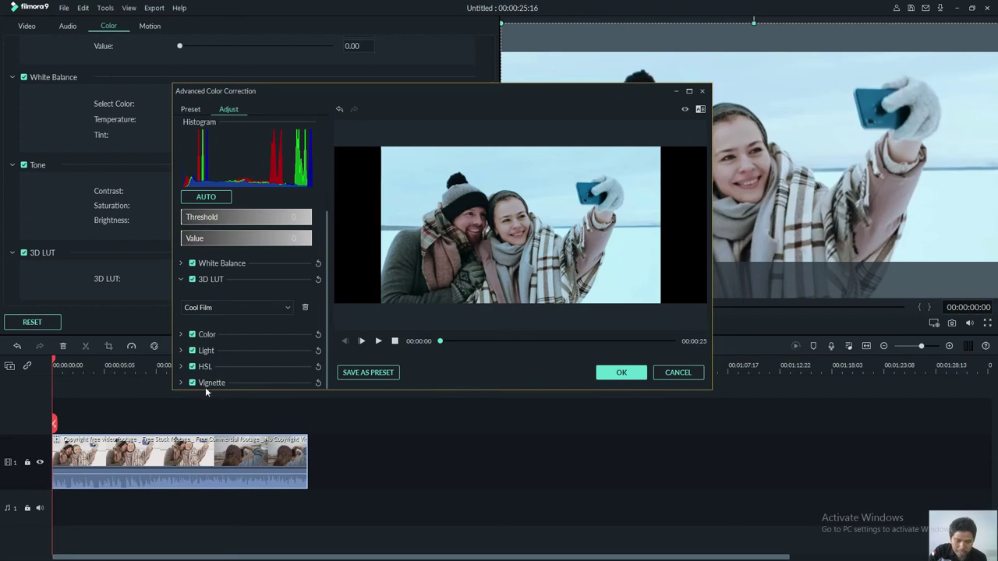
# Add a vignette with amount -11, size 82, roundness 14 and feather 76, and accept the advanced color correction.
pyautogui.click(181, 382)
pyautogui.scroll(-2, 226, 366)
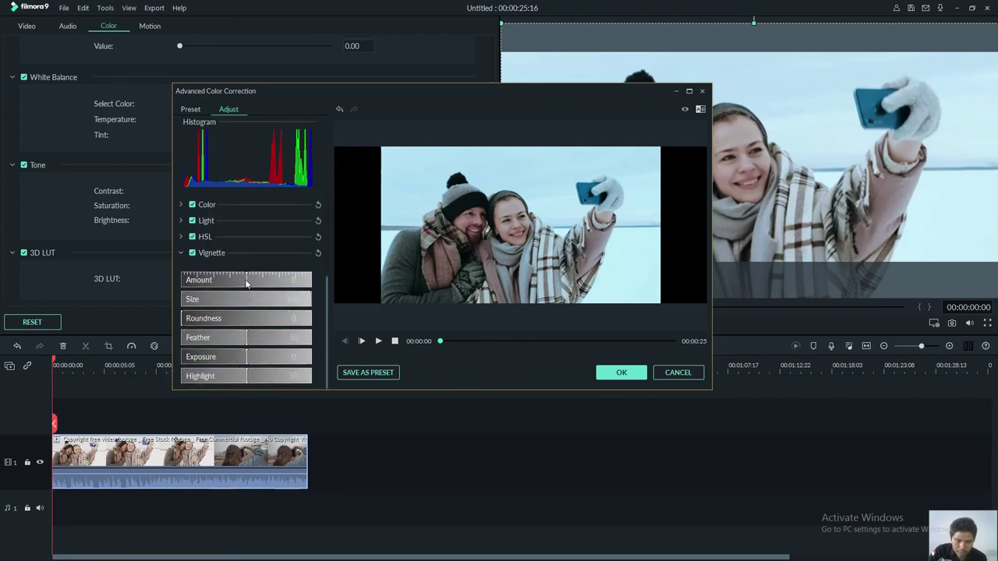
pyautogui.moveTo(245, 279)
pyautogui.mouseDown()
pyautogui.moveTo(229, 278)
pyautogui.moveTo(249, 287)
pyautogui.moveTo(239, 282)
pyautogui.mouseUp()
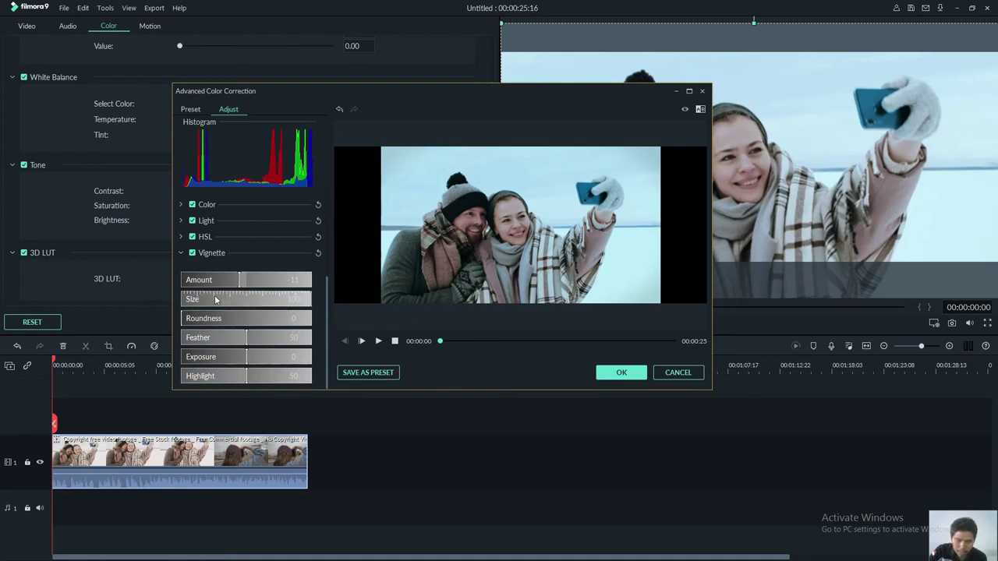
pyautogui.moveTo(224, 298); pyautogui.dragTo(290, 301)
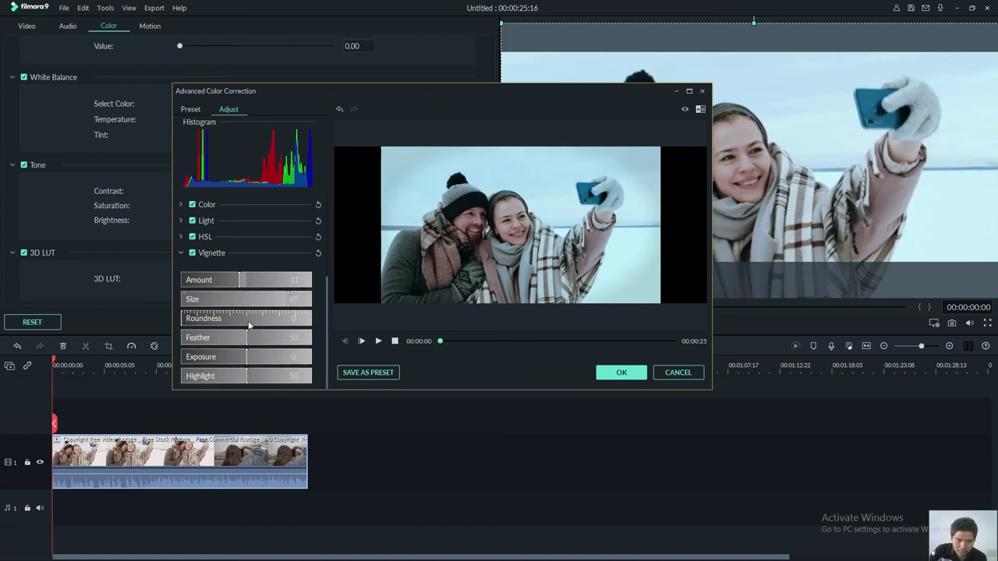
pyautogui.moveTo(190, 318)
pyautogui.mouseDown()
pyautogui.moveTo(292, 316)
pyautogui.moveTo(192, 314)
pyautogui.moveTo(223, 316)
pyautogui.moveTo(201, 314)
pyautogui.mouseUp()
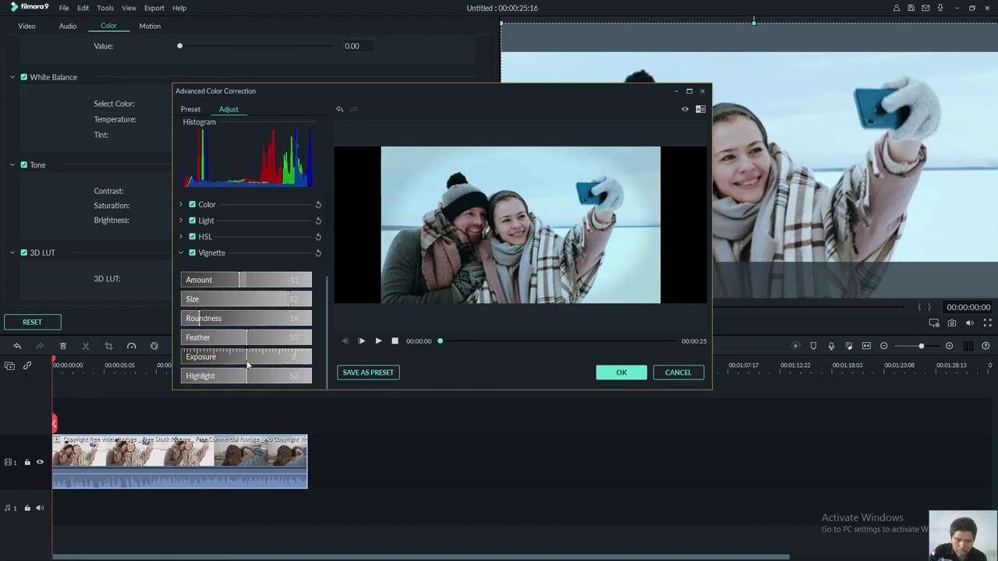
pyautogui.moveTo(246, 359); pyautogui.dragTo(283, 338)
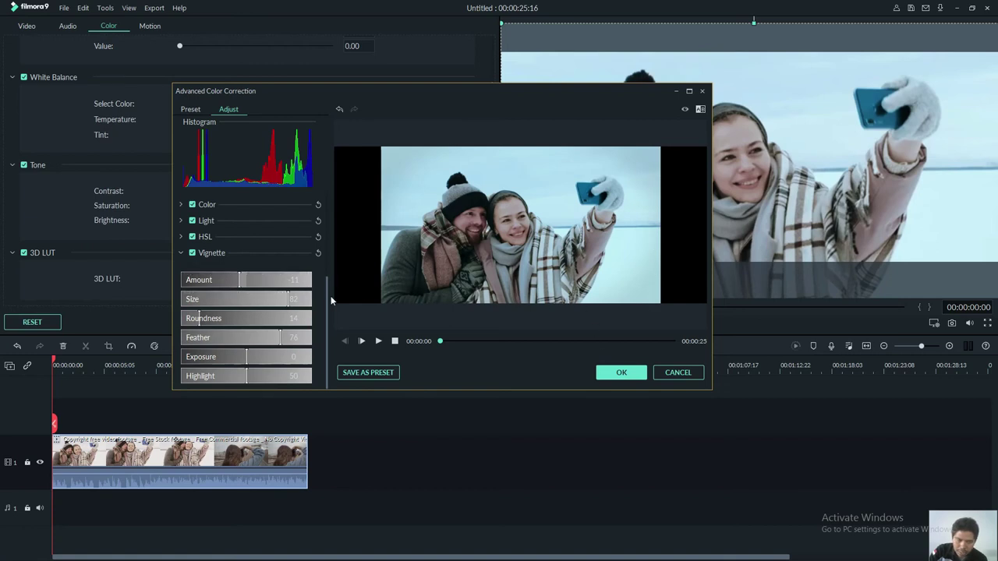
pyautogui.click(609, 379)
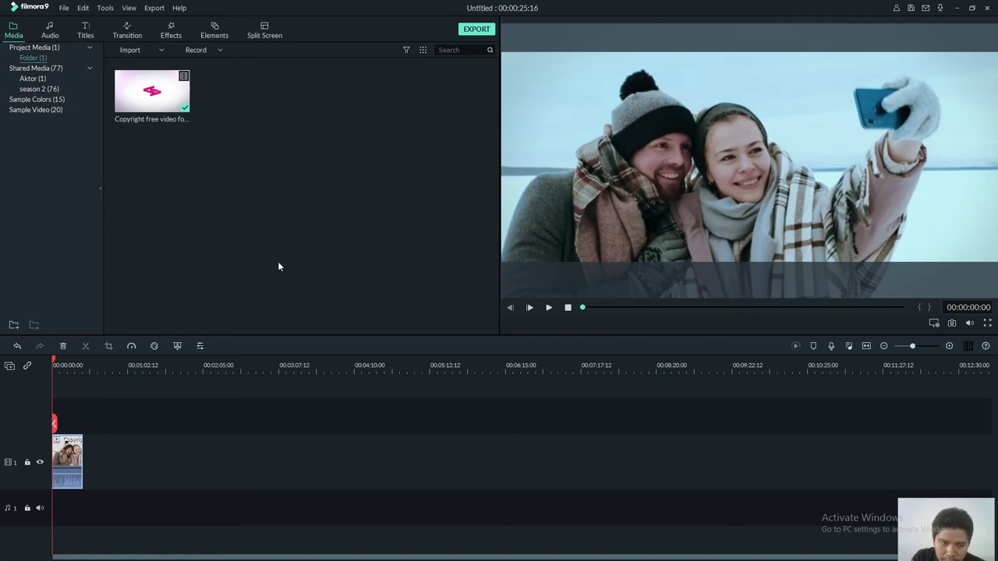
pyautogui.click(107, 347)
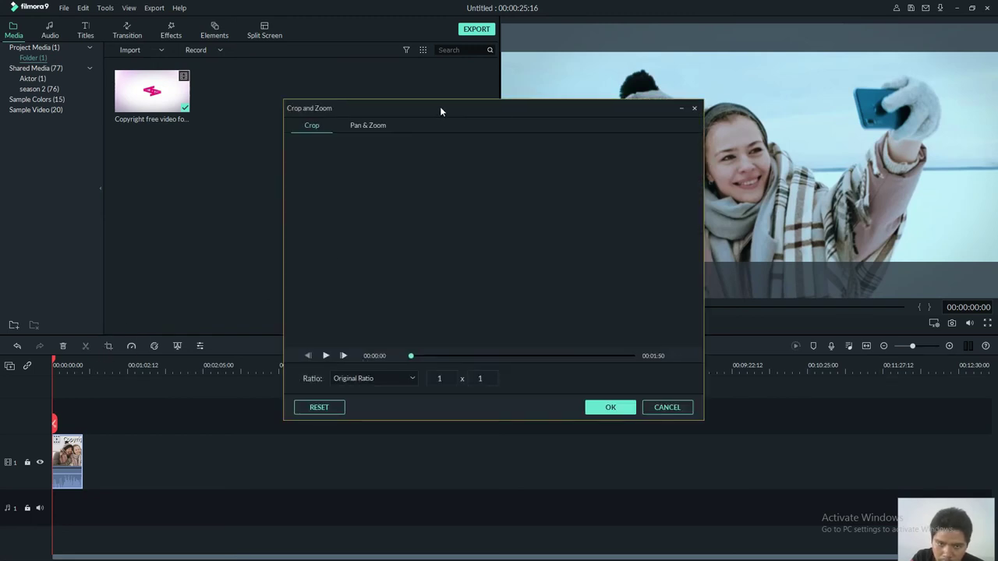
pyautogui.moveTo(440, 110); pyautogui.dragTo(416, 113)
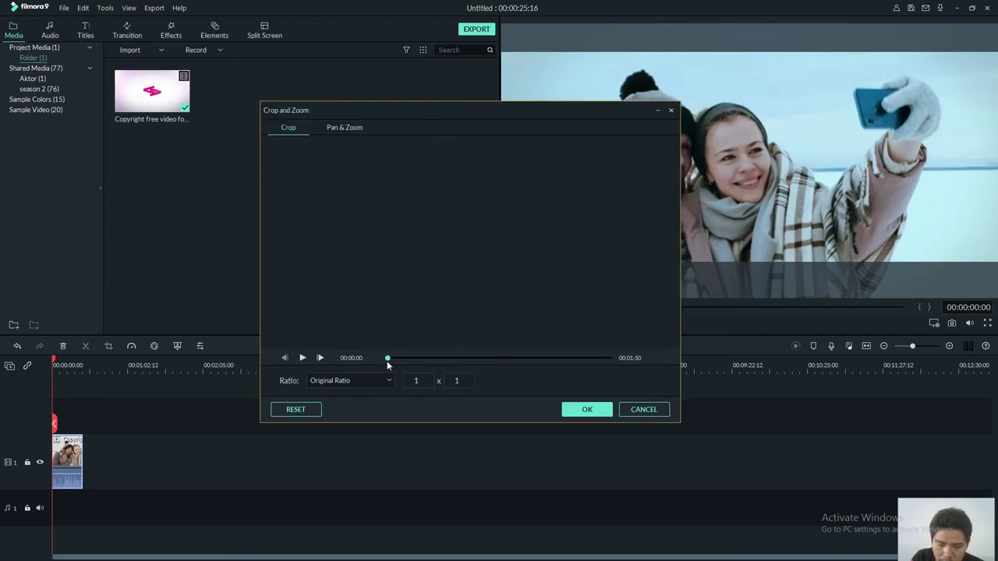
pyautogui.moveTo(387, 361); pyautogui.dragTo(402, 359)
pyautogui.click(644, 409)
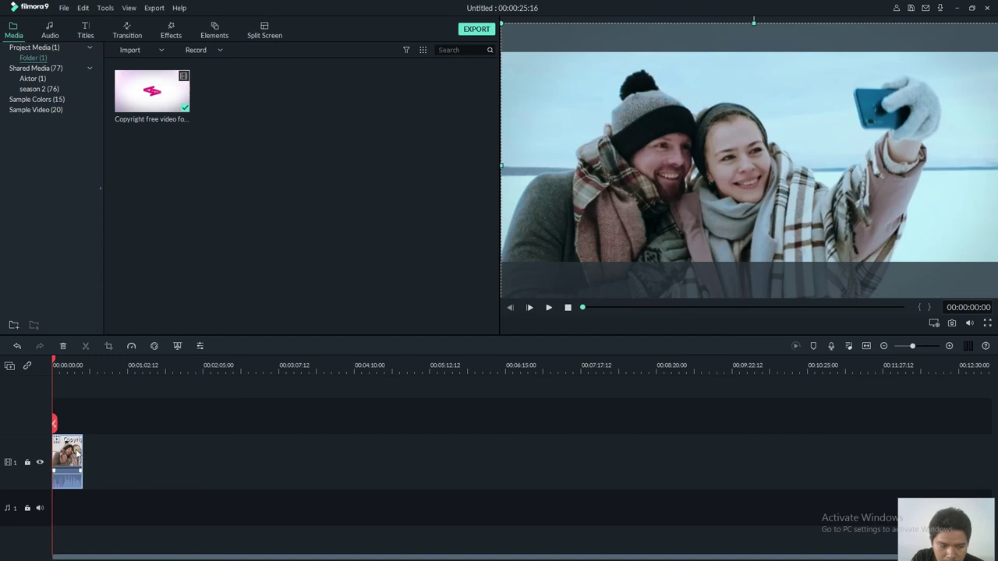
# Check the timeline clip's frames up to 00:00:22 within the 16:9 crop frame and accept the crop.
pyautogui.click(109, 346)
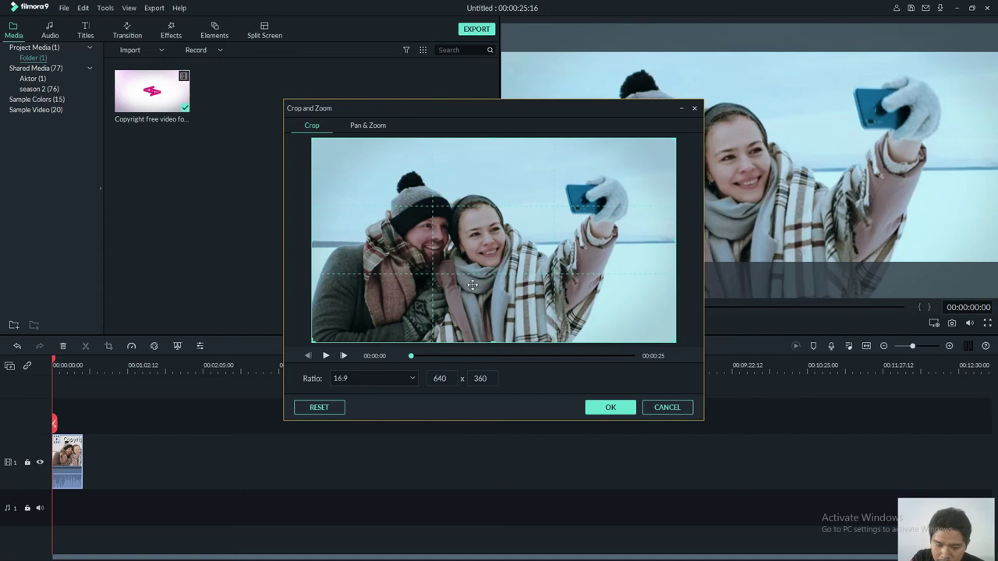
pyautogui.moveTo(411, 355); pyautogui.dragTo(466, 364)
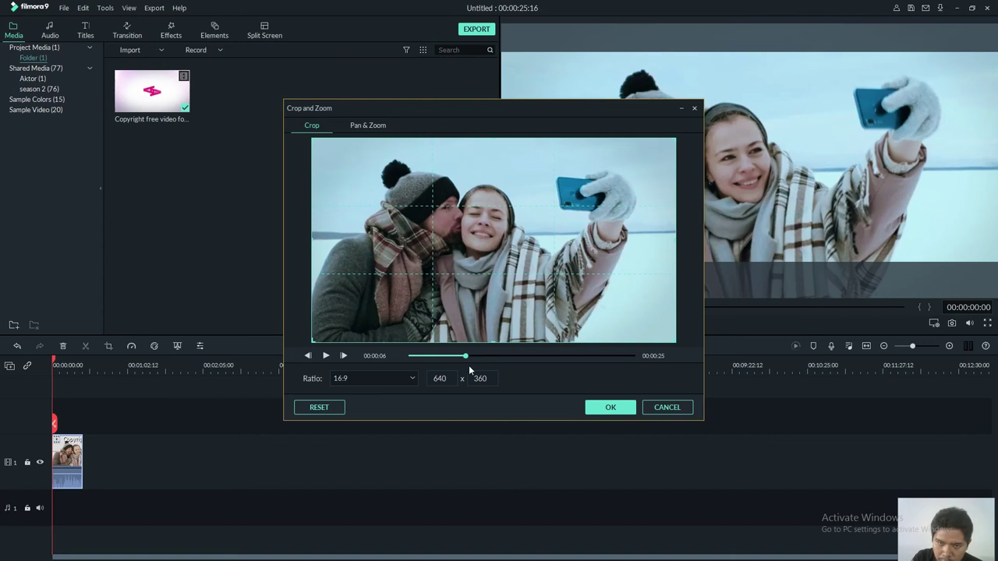
pyautogui.moveTo(466, 355); pyautogui.dragTo(542, 356)
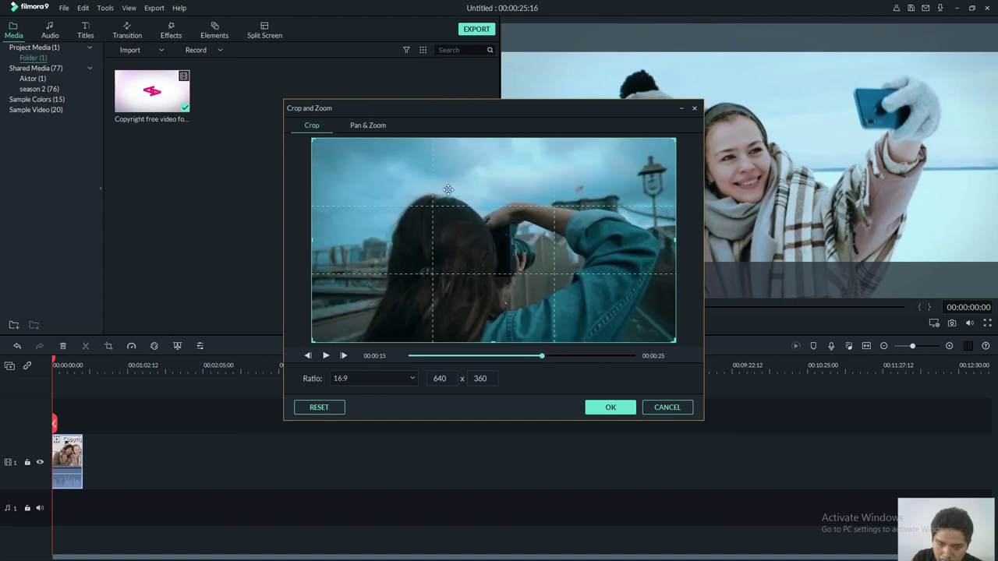
pyautogui.moveTo(544, 357); pyautogui.dragTo(609, 356)
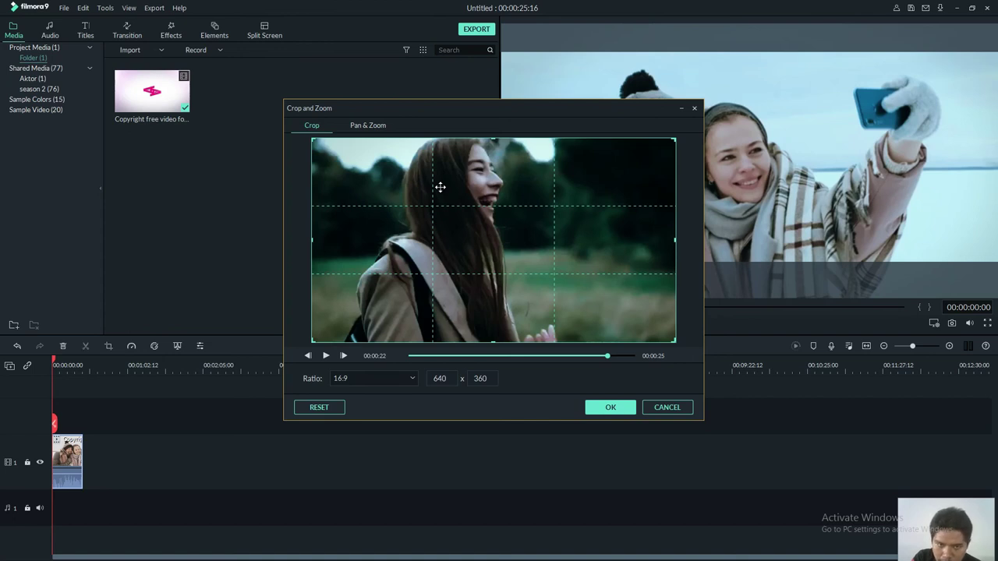
pyautogui.click(615, 408)
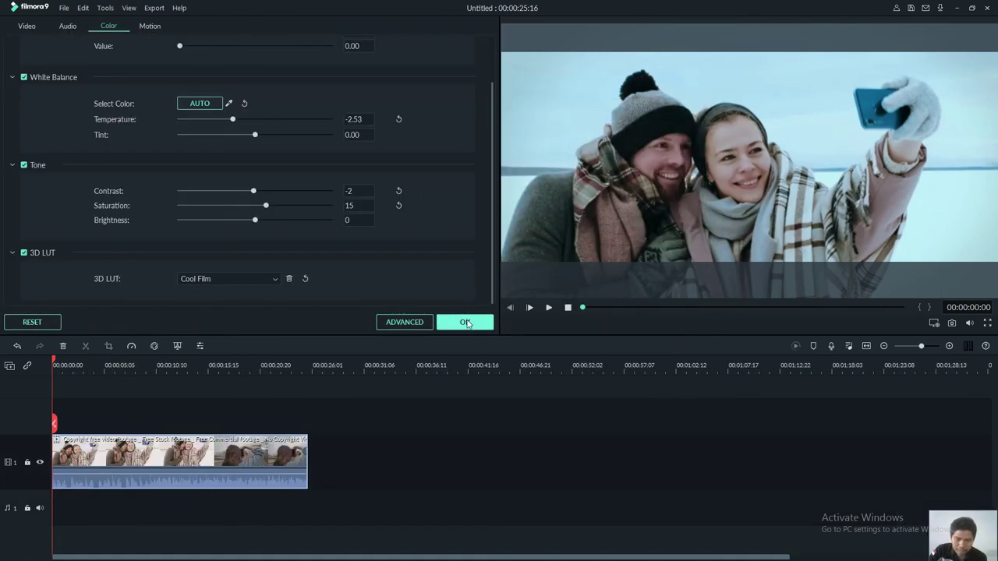
# Confirm the color settings, then enable and analyze stabilization on the timeline clip with a smooth level of 14.
pyautogui.click(466, 322)
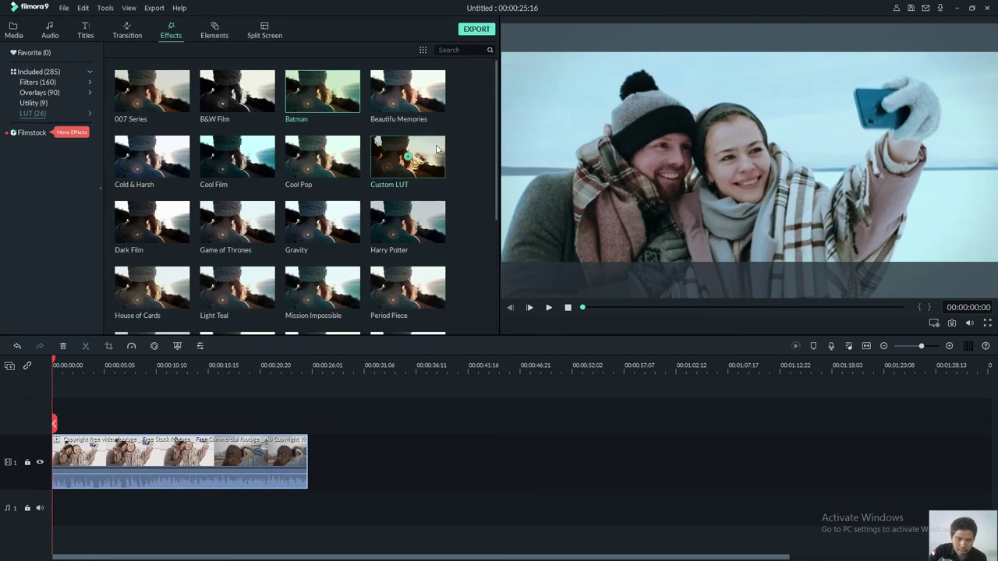
pyautogui.doubleClick(206, 441)
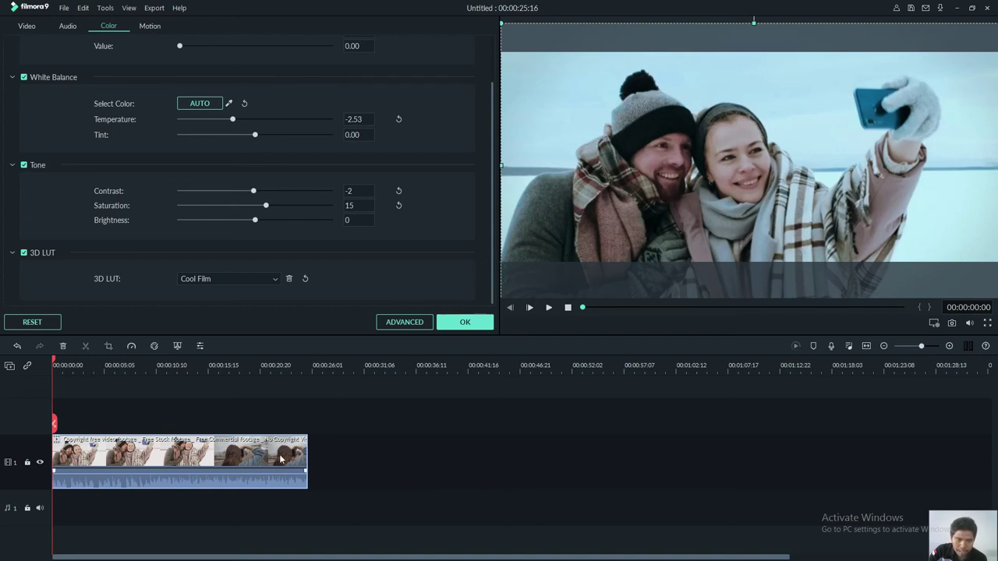
pyautogui.click(26, 28)
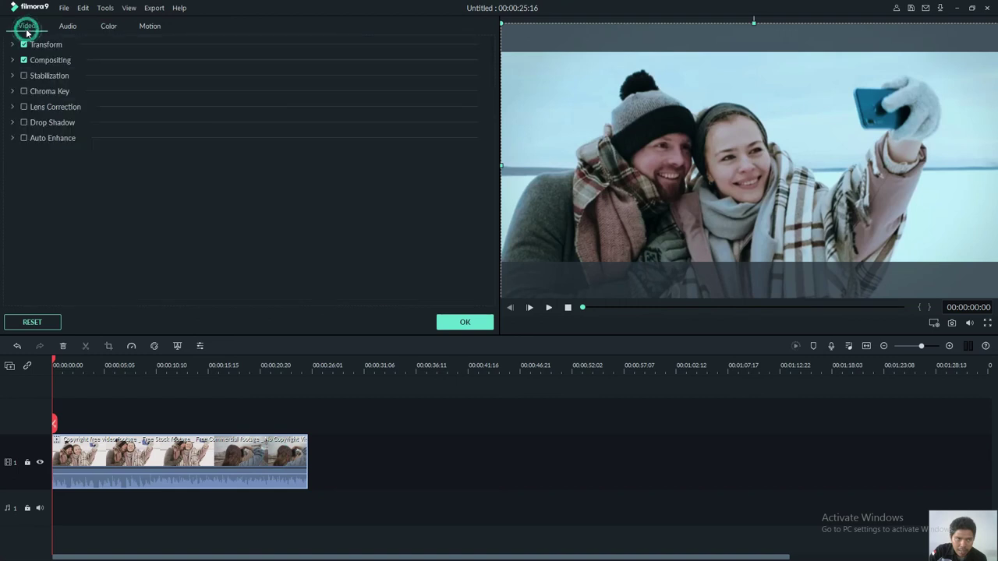
pyautogui.click(23, 76)
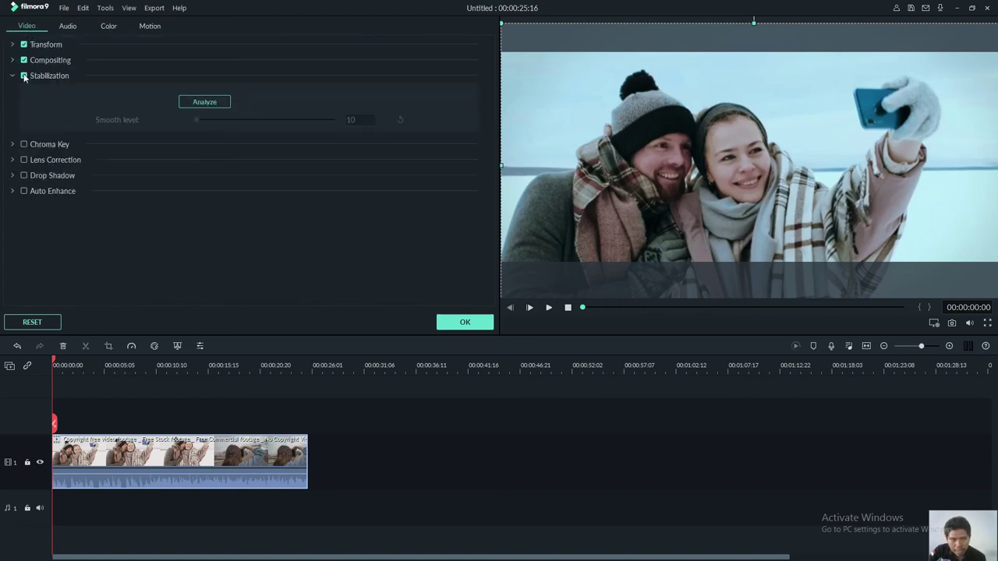
pyautogui.click(195, 104)
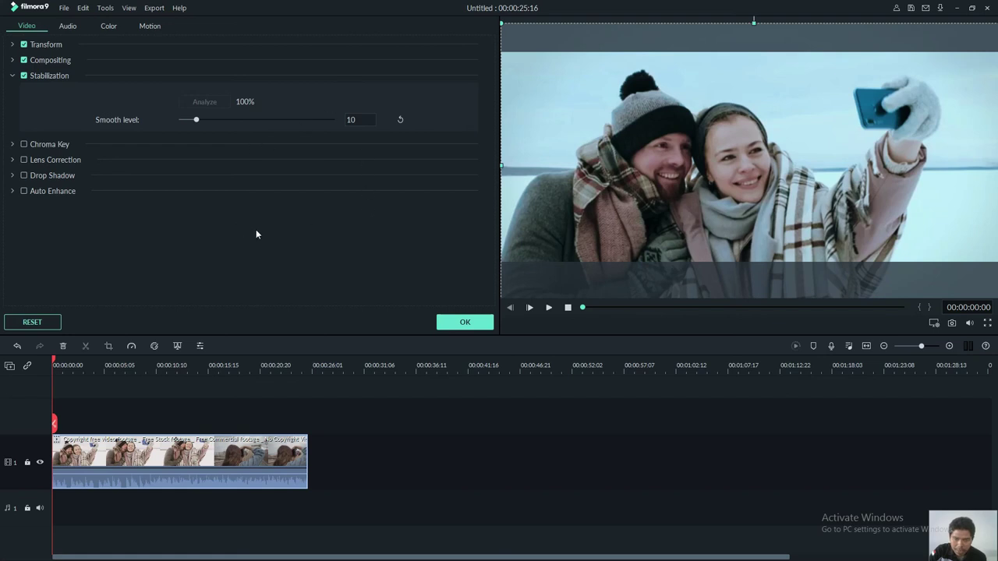
pyautogui.moveTo(197, 121); pyautogui.dragTo(201, 118)
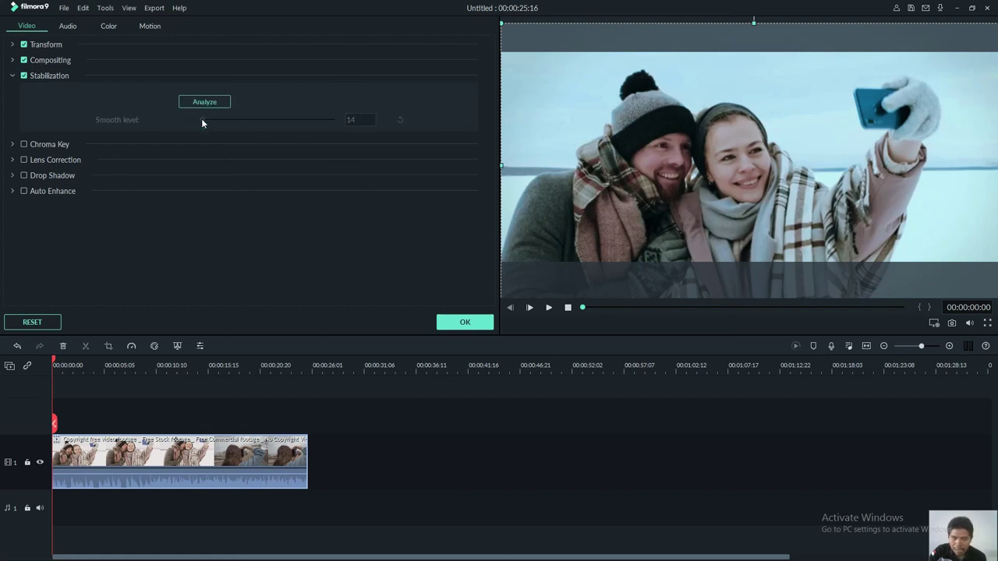
# Keep the stabilization smooth level at 14 and accept the clip's video settings.
pyautogui.click(201, 120)
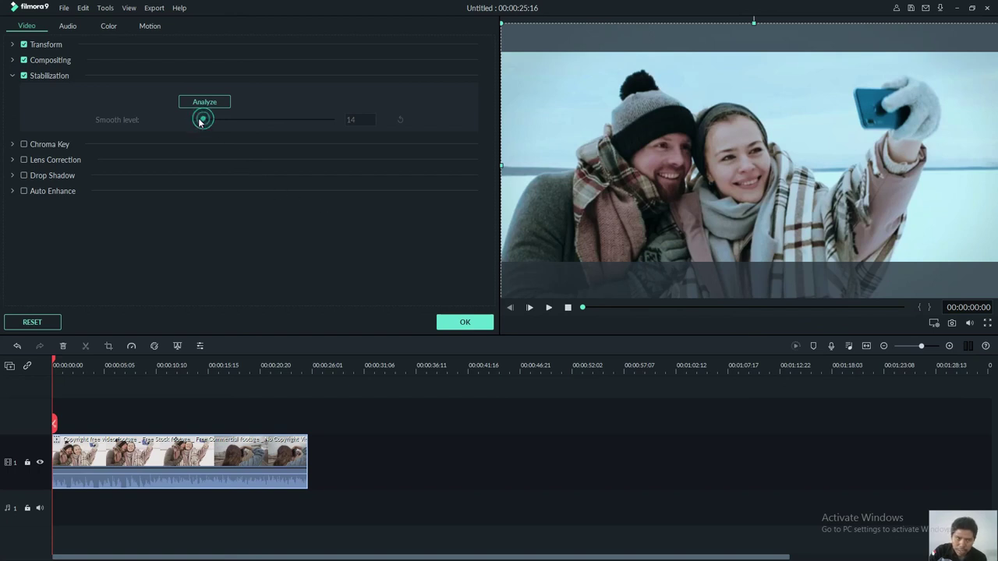
pyautogui.click(201, 120)
pyautogui.click(463, 322)
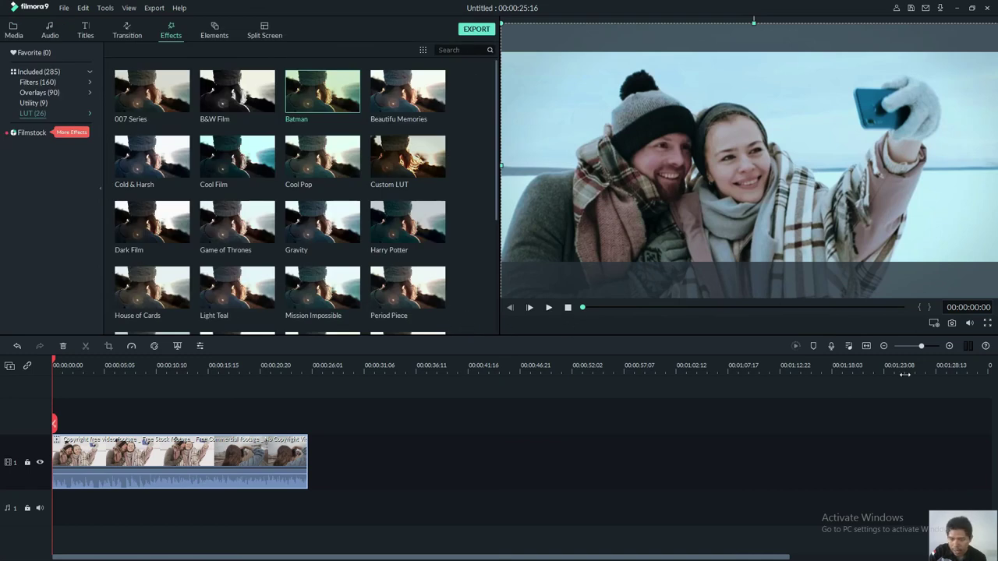
# Render the timeline preview and play the stabilized, graded clip from the start to about 00:00:13.
pyautogui.click(795, 345)
pyautogui.click(547, 307)
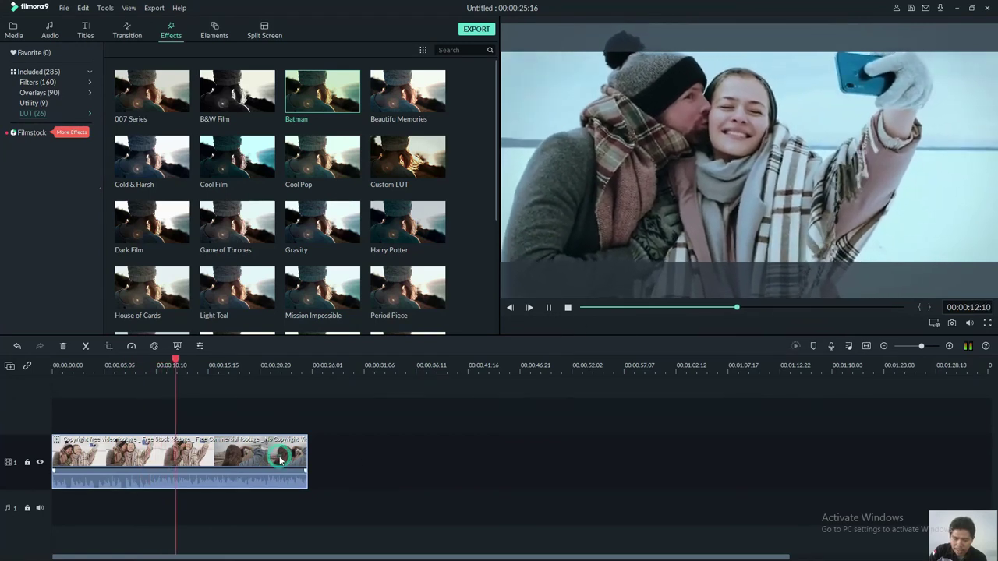
pyautogui.click(548, 308)
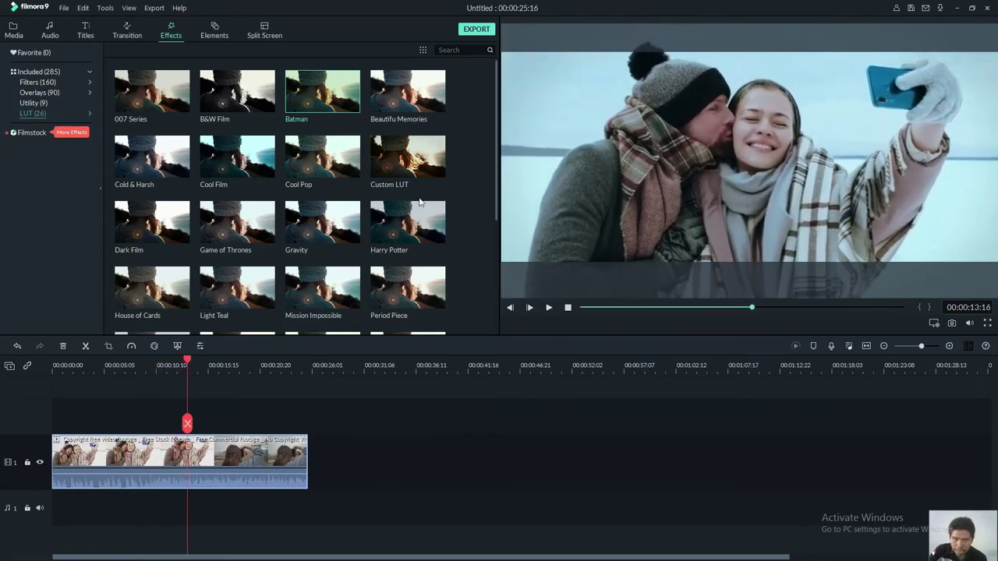
# Export the project to the computer as an MP4 video named Hasil Cinematic.
pyautogui.click(484, 32)
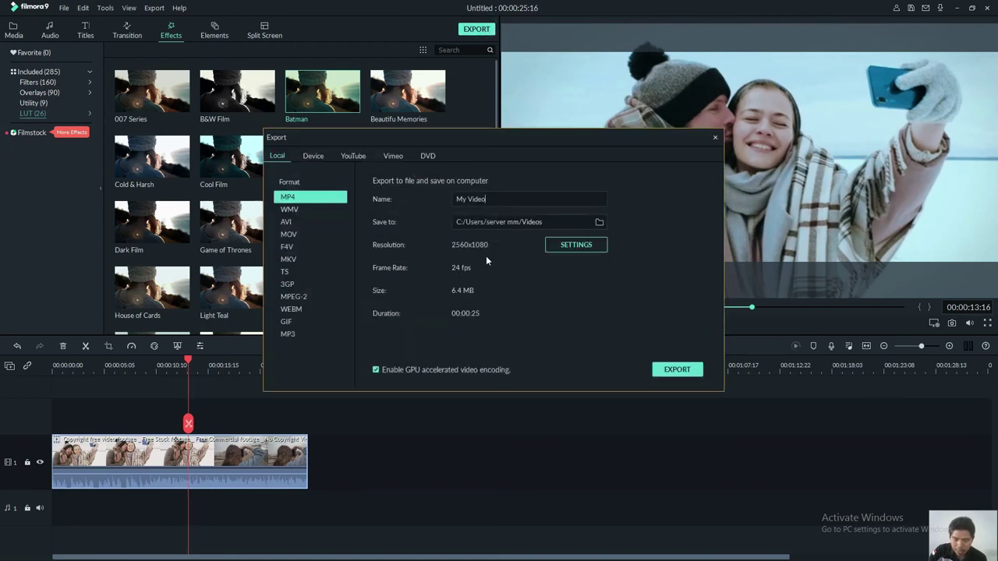
pyautogui.doubleClick(499, 199)
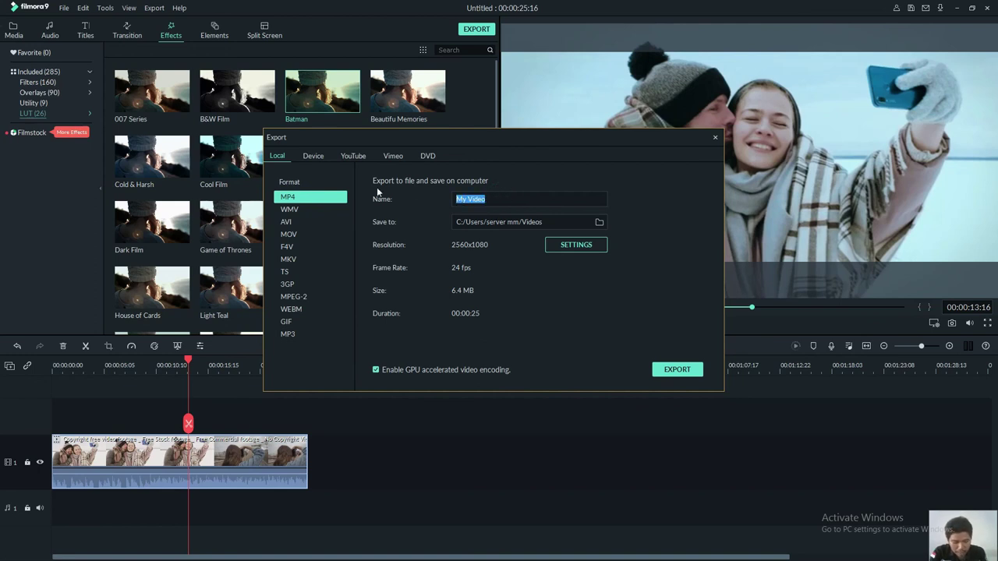
pyautogui.write('Hasil Cine')
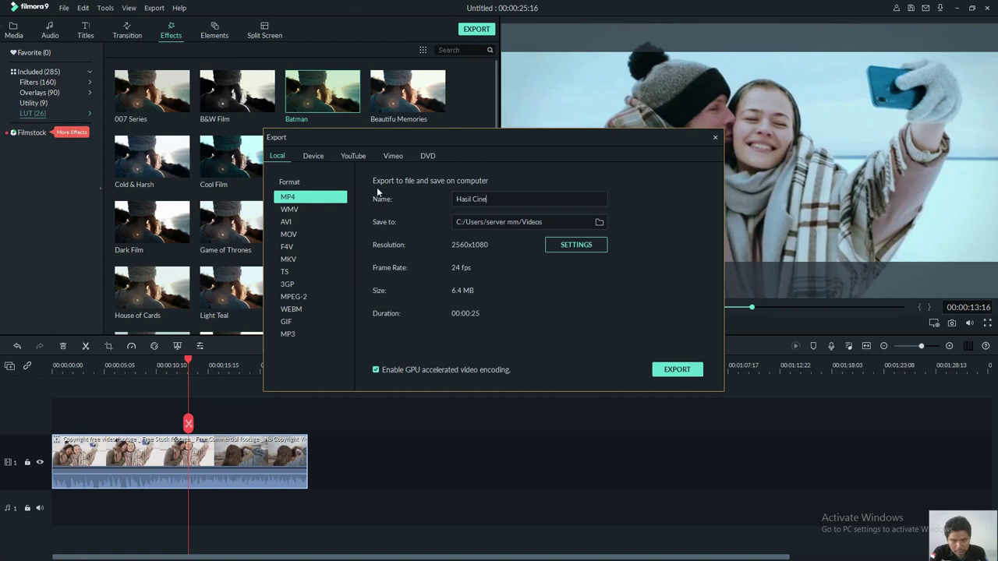
pyautogui.write('matic')
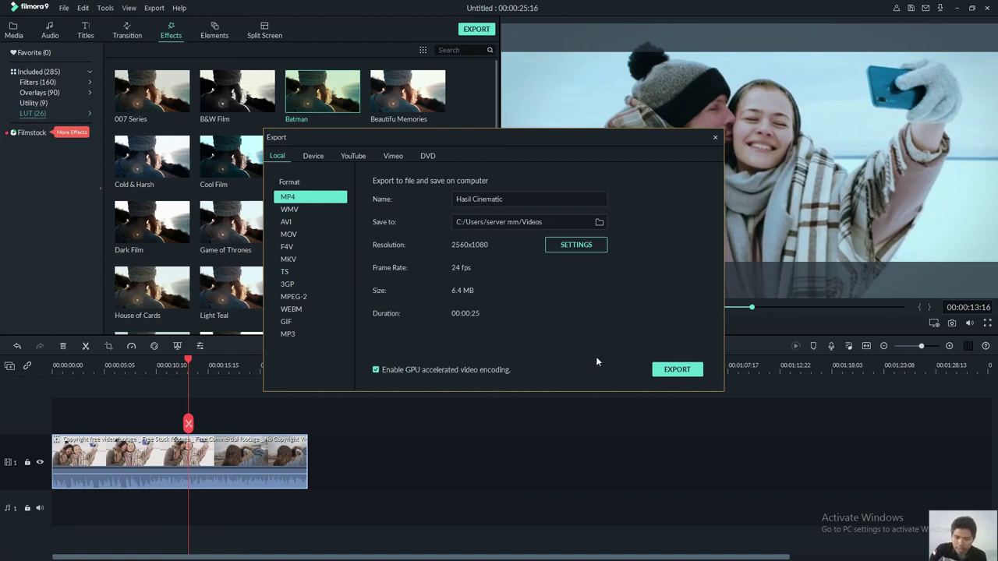
pyautogui.click(679, 370)
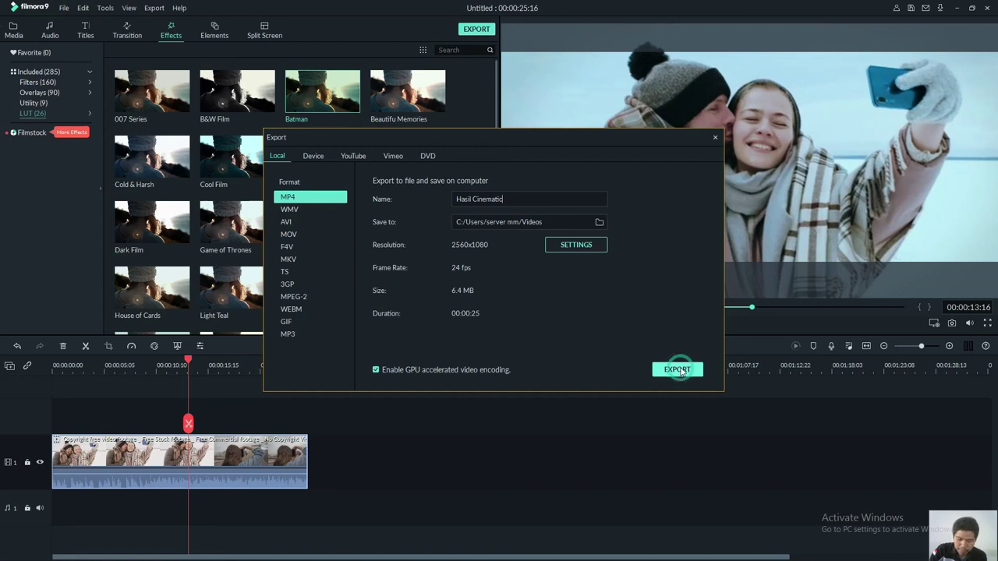